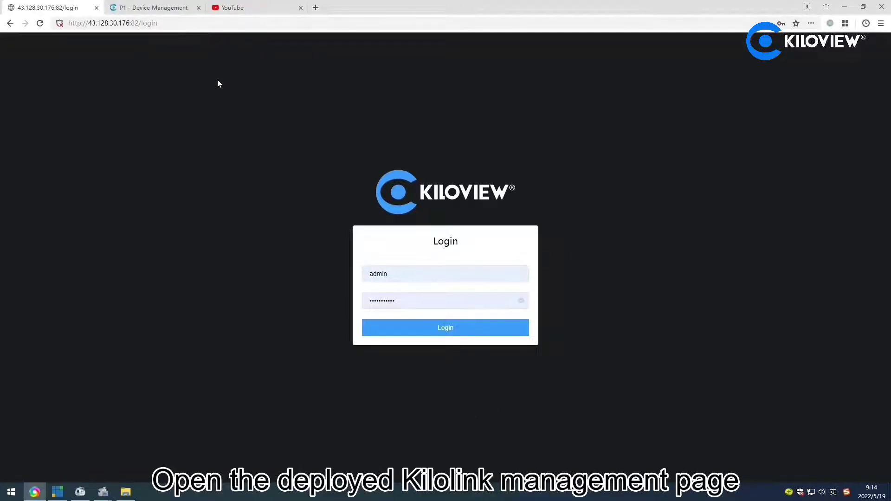
- Log in to the Kilolink Server management page with the prefilled admin account and password
left_click(444, 275)
left_click(467, 299)
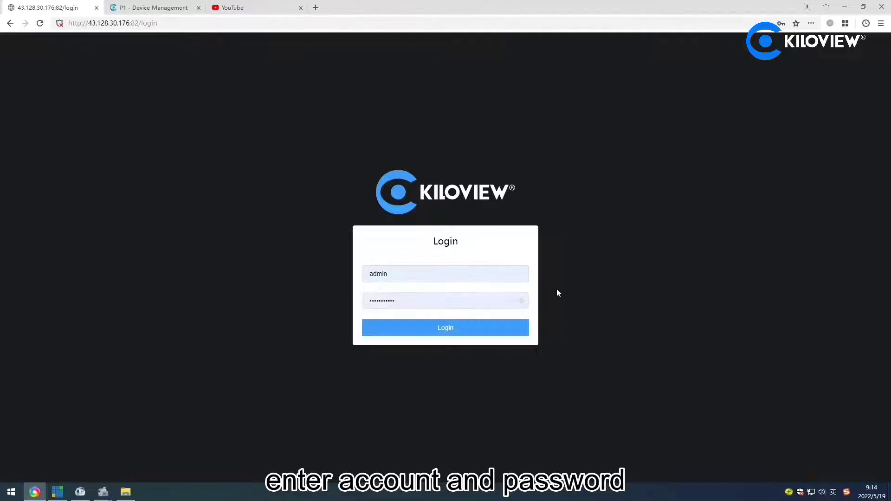
left_click(462, 332)
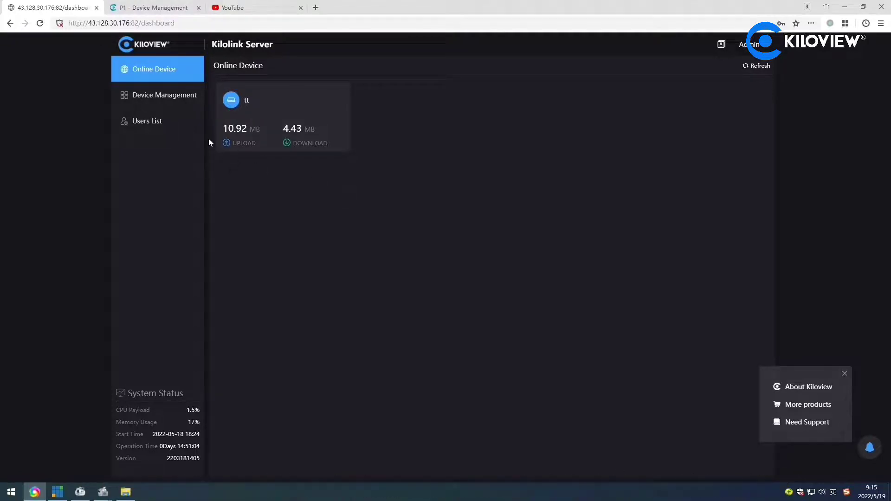
- Examine the Device Management and Users List pages, including the Add User form and user selection
left_click(172, 103)
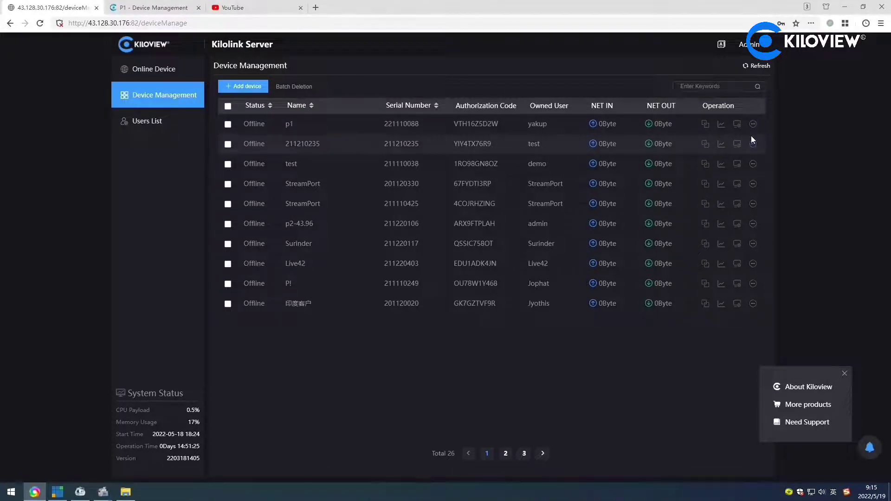
left_click(154, 124)
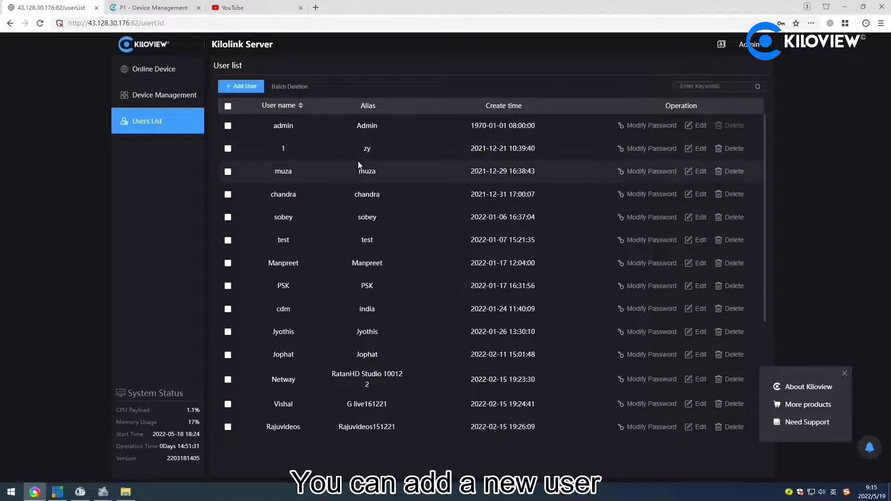
left_click(245, 87)
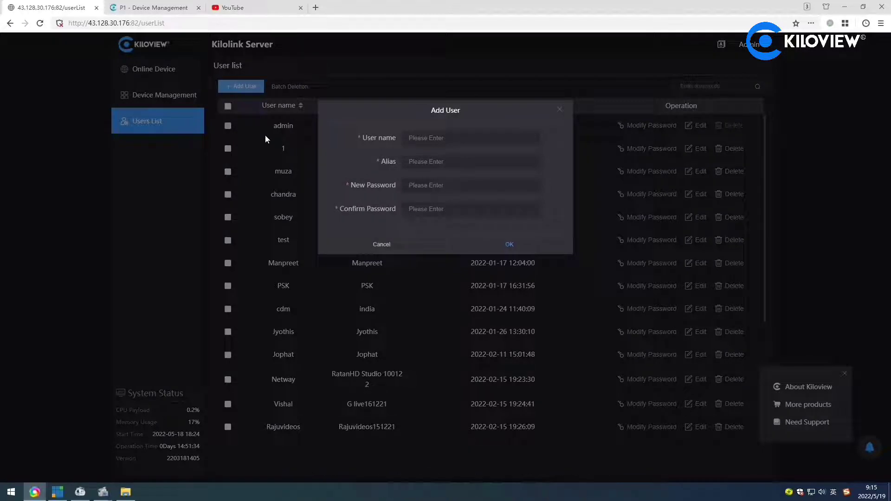
left_click(381, 244)
left_click(228, 149)
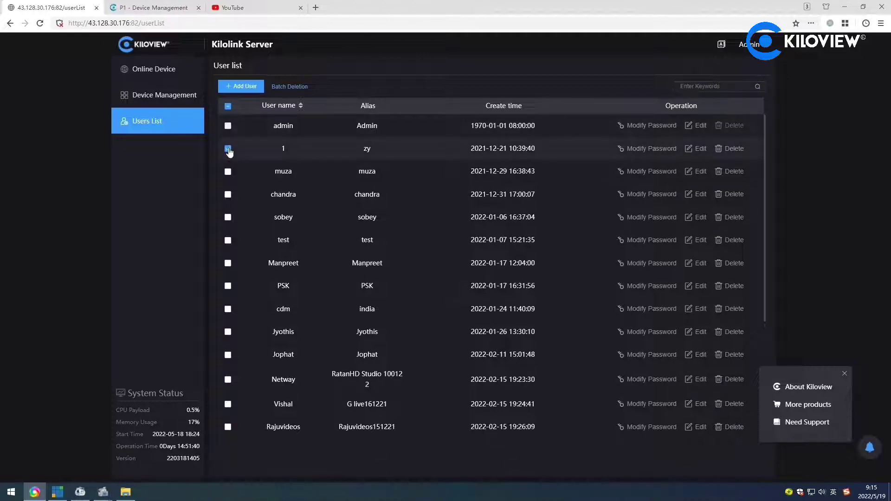
left_click(227, 149)
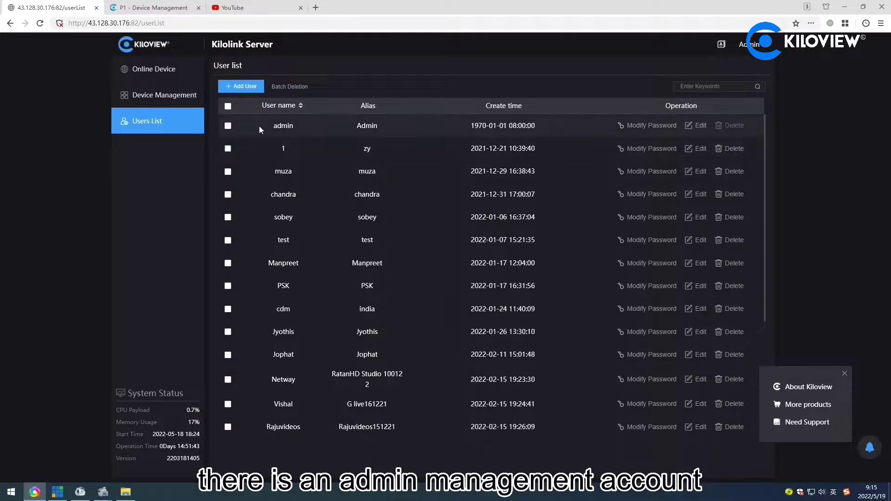
left_click(174, 73)
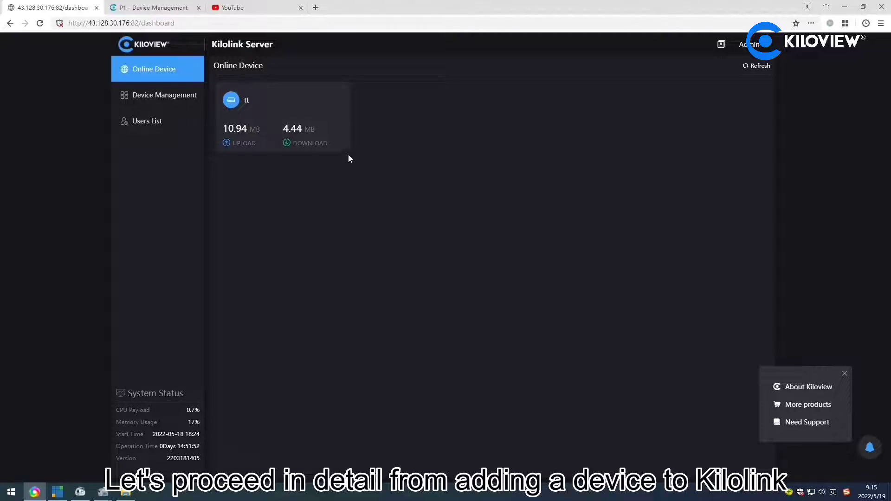
- Start adding a device in Device Management and enter the serial number copied from the P1 encoder's System Information
left_click(169, 100)
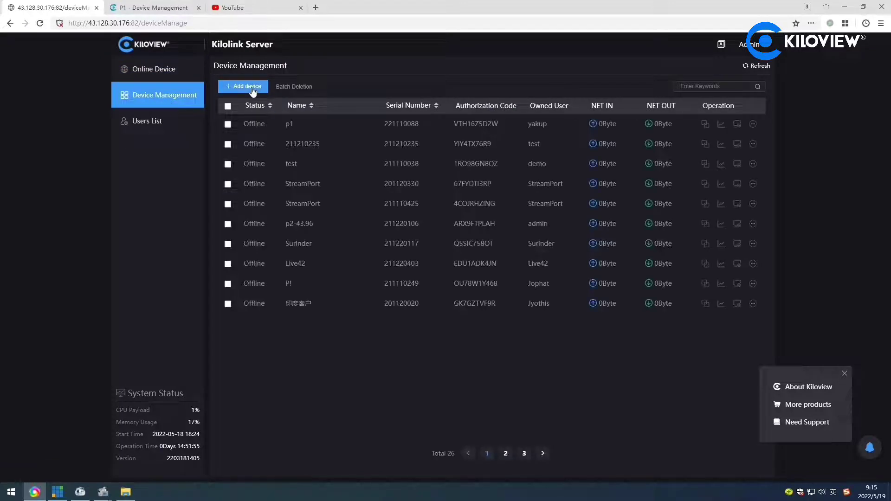
left_click(253, 88)
left_click(423, 143)
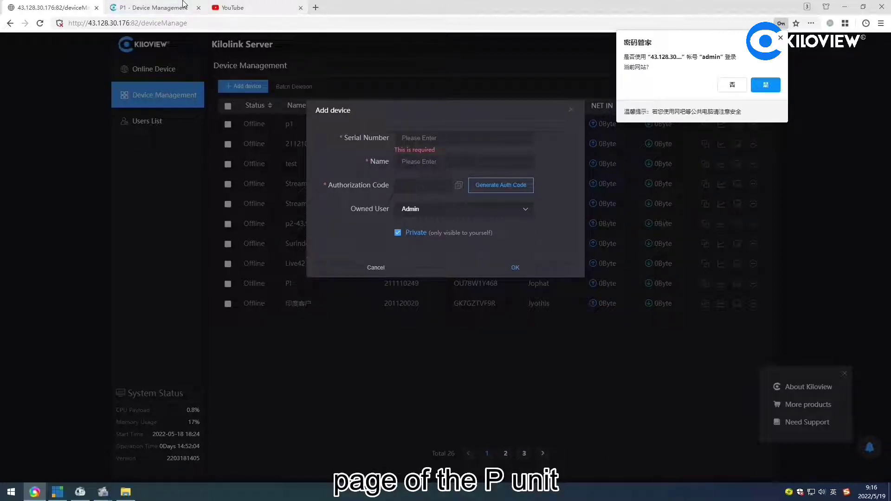
left_click(150, 5)
scroll(360, 325, "down", 2)
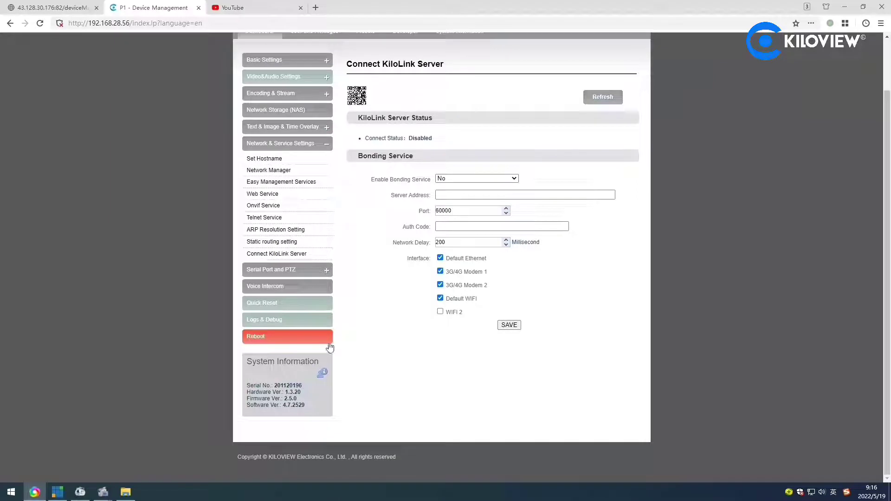
double_click(289, 385)
key("ctrl+c")
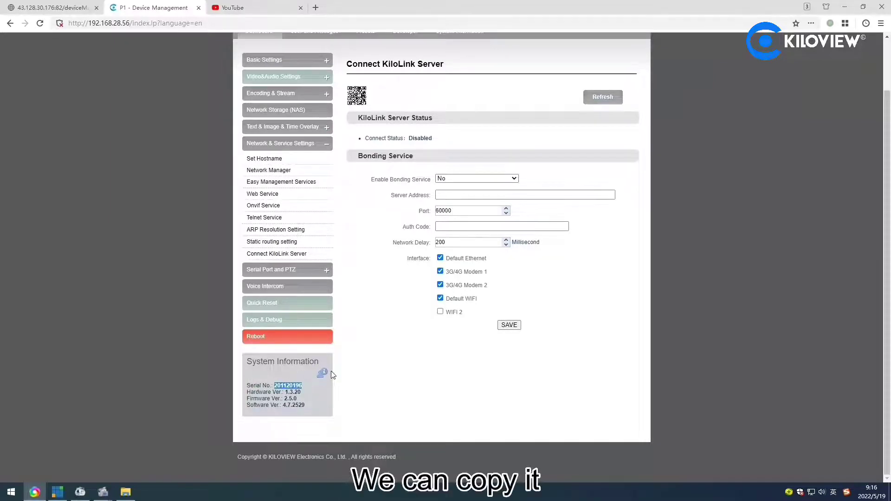
left_click(66, 6)
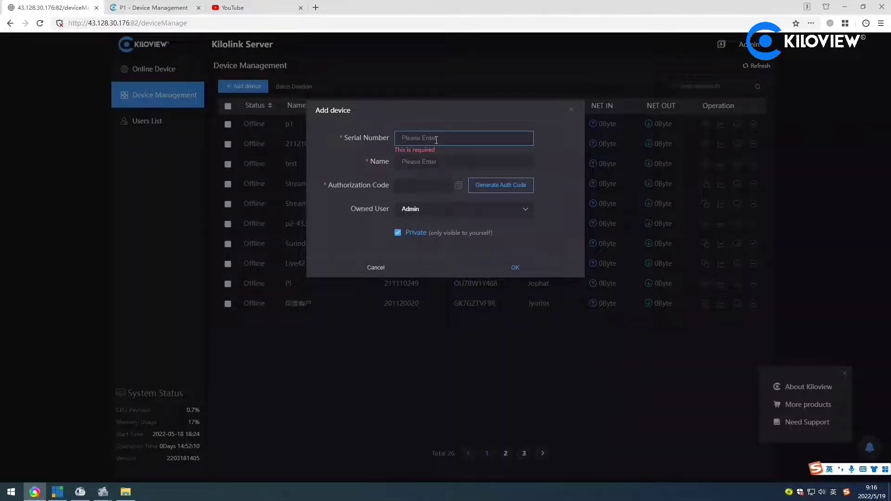
key("ctrl+v")
- Enter the new device's name, generate its authorization code and copy the code
left_click(443, 158)
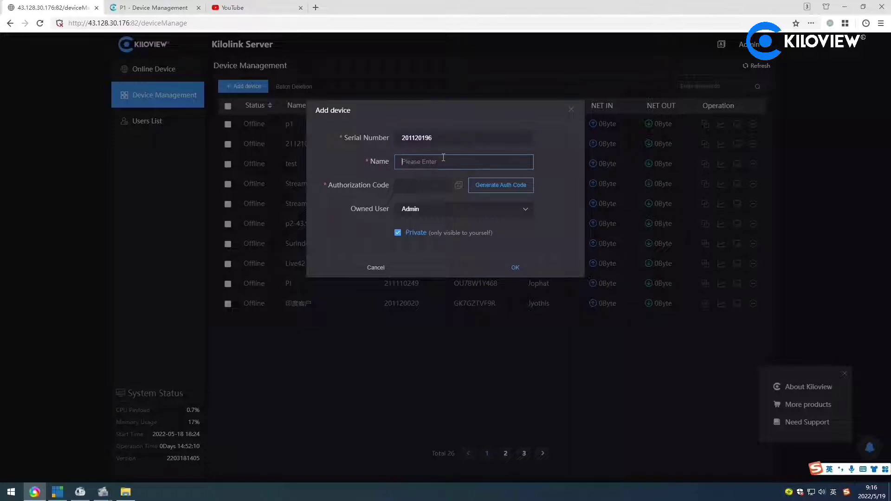
type("iames")
left_click(492, 189)
left_click(459, 186)
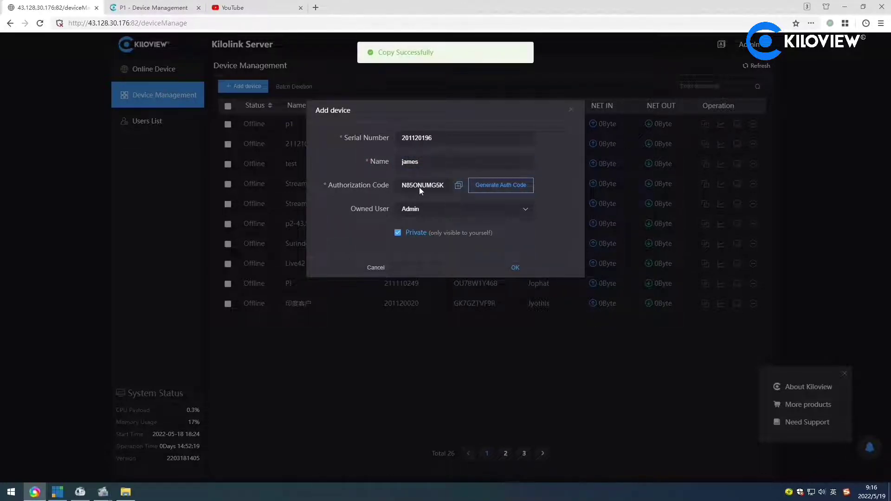
- Paste the authorization code into the Auth Code field of the P1 encoder's Connect KiloLink Server settings
left_click(153, 7)
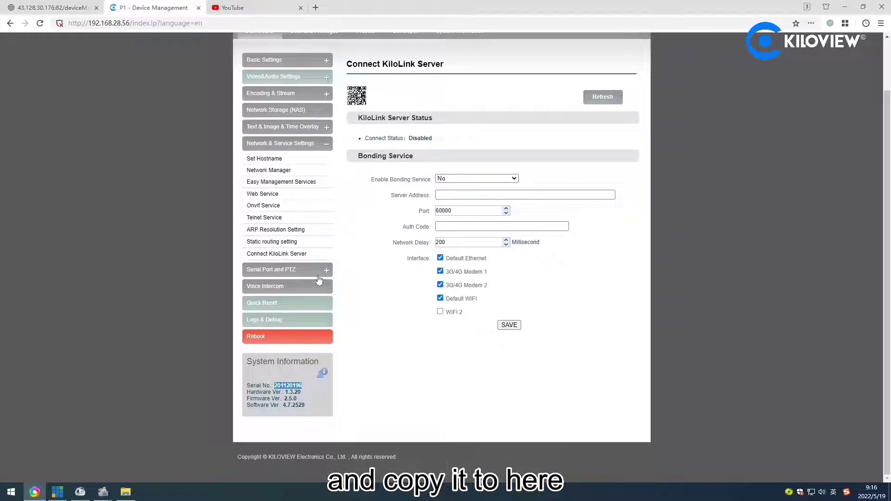
left_click(461, 227)
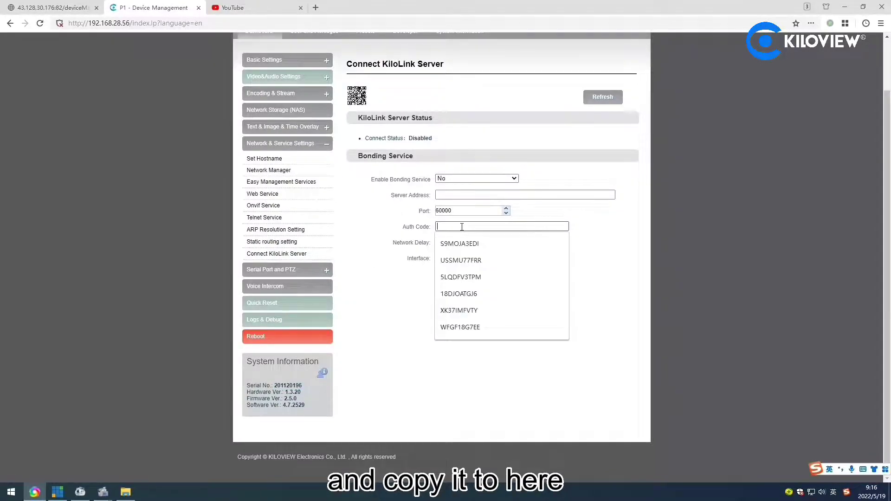
key("ctrl+v")
- Set the P1's bonding Server Address to 43.128.30.176, copied from the Kilolink management page address
left_click(464, 195)
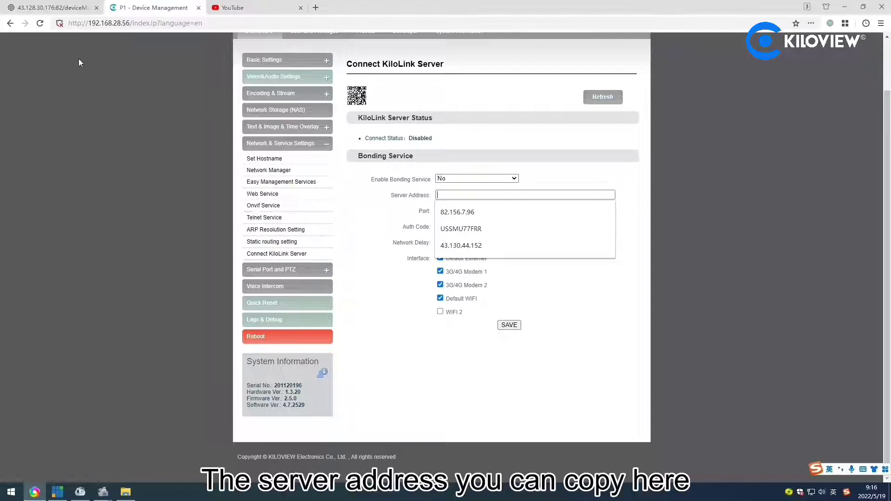
left_click(52, 7)
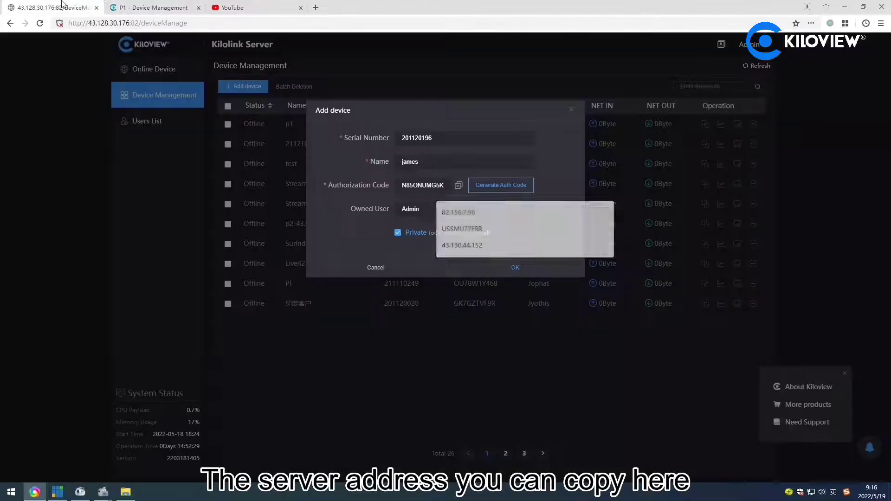
double_click(111, 23)
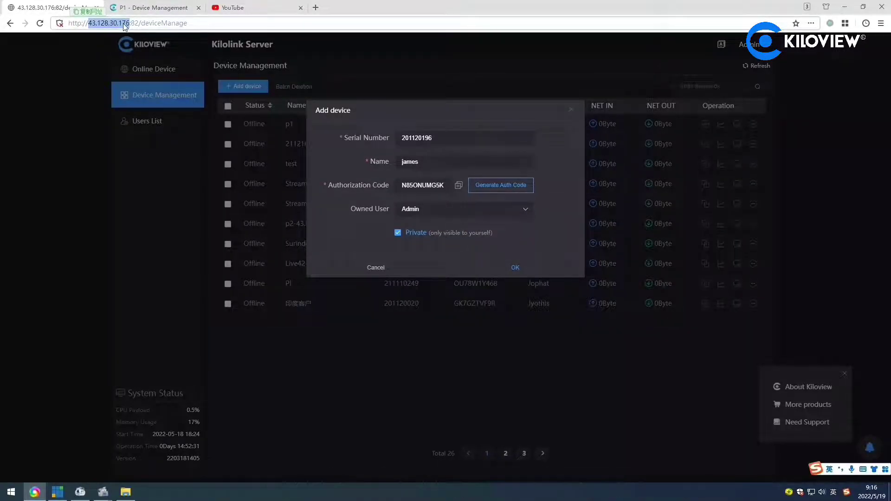
left_click(153, 5)
left_click(509, 193)
key("ctrl+v")
- Set Enable Bonding Service to Yes on the P1 and save the settings
left_click(497, 179)
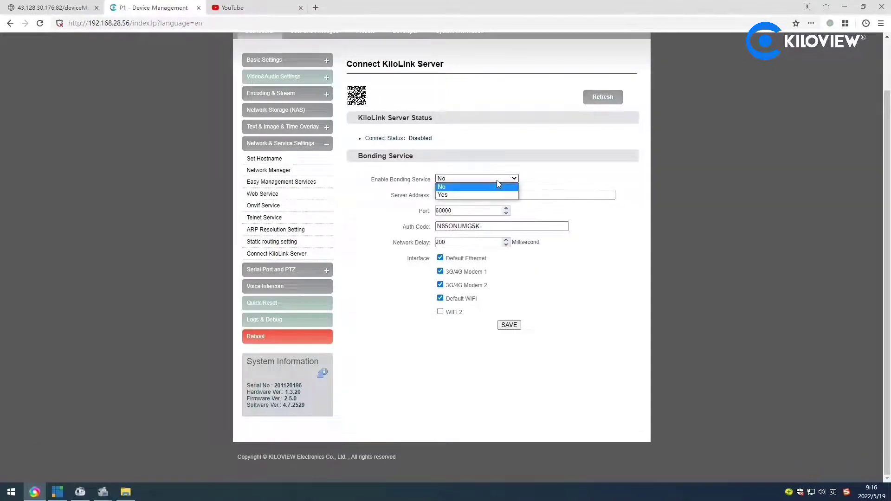
left_click(468, 193)
left_click(509, 325)
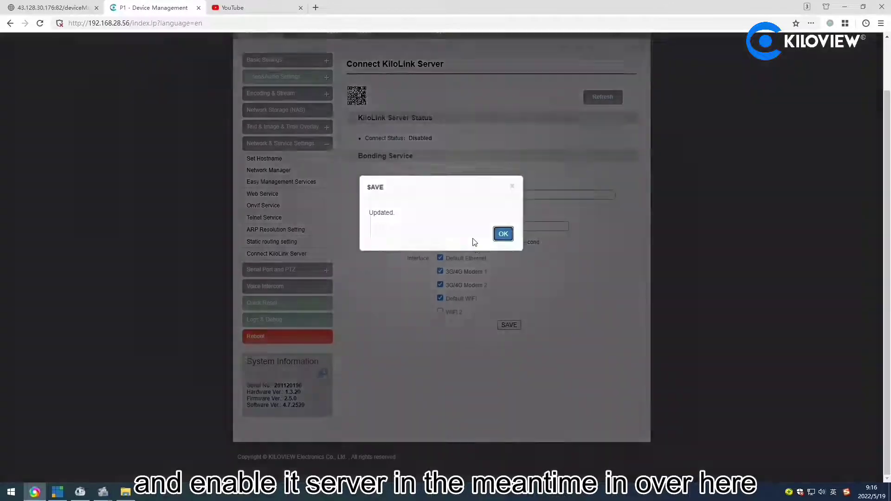
left_click(503, 235)
- Switch back to the Kilolink Server page and confirm adding the device
left_click(51, 7)
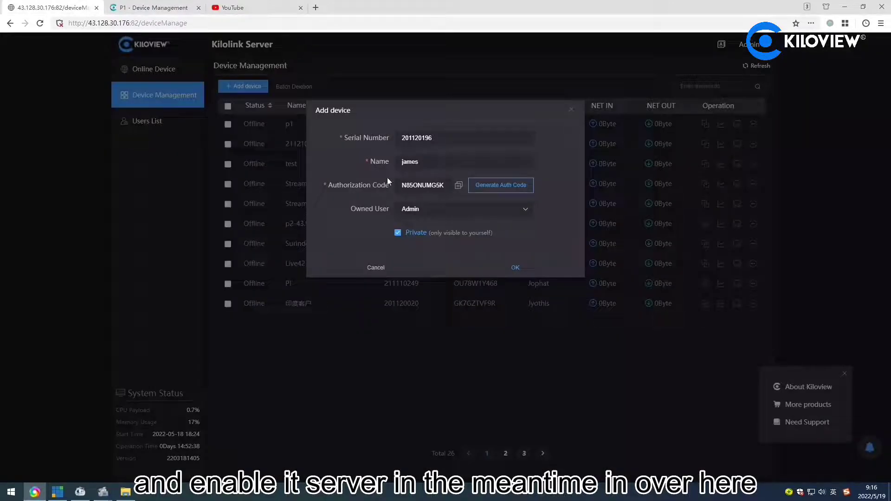
left_click(506, 272)
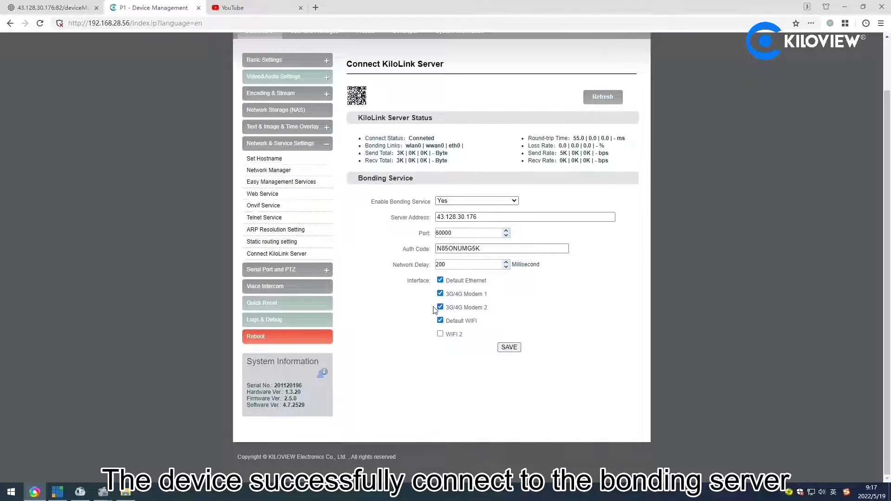
- Open the newly added device's details in Kilolink Device Management and play its video preview
left_click(63, 6)
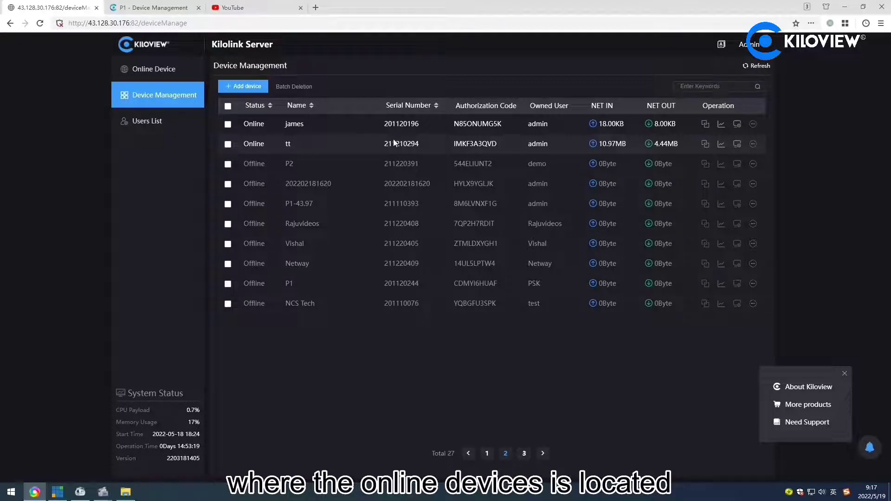
left_click(413, 123)
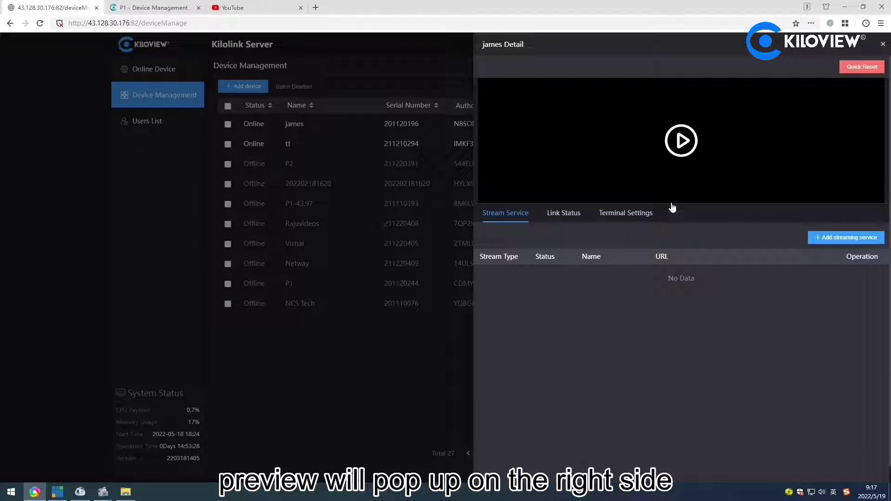
left_click(682, 141)
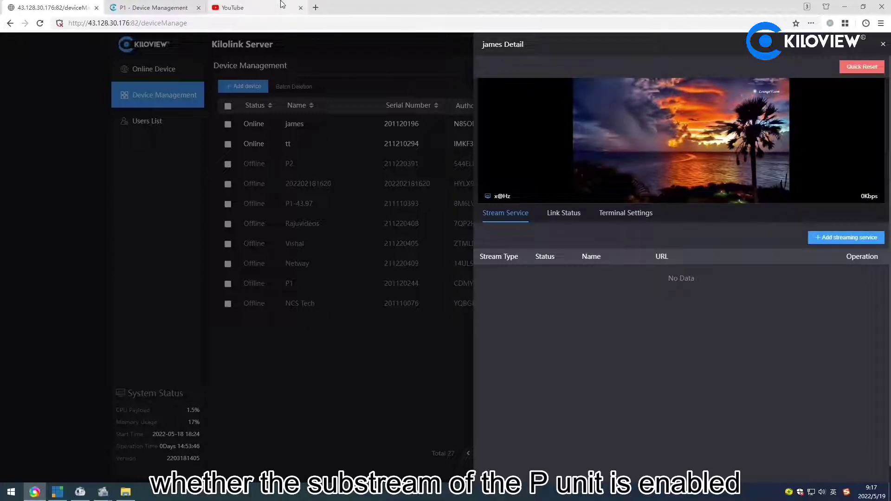
- Check on the P1's system status page whether the H.264 Sub Stream is enabled
left_click(153, 7)
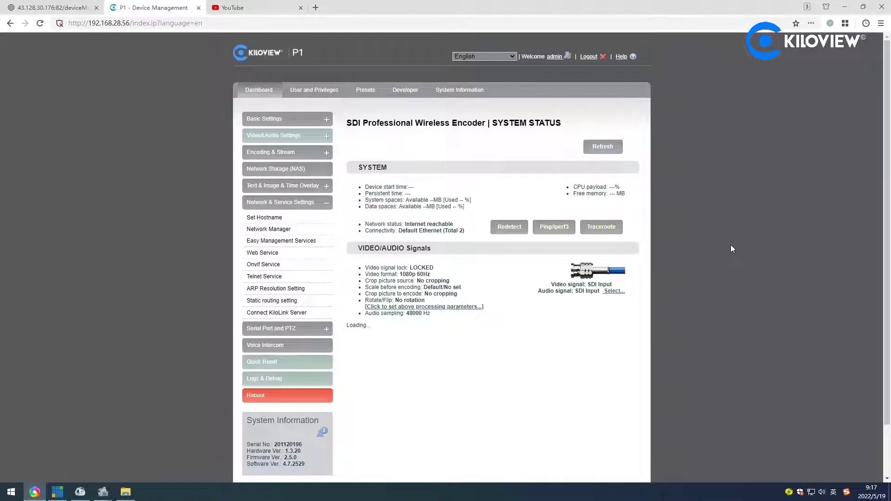
scroll(730, 238, "down", 2)
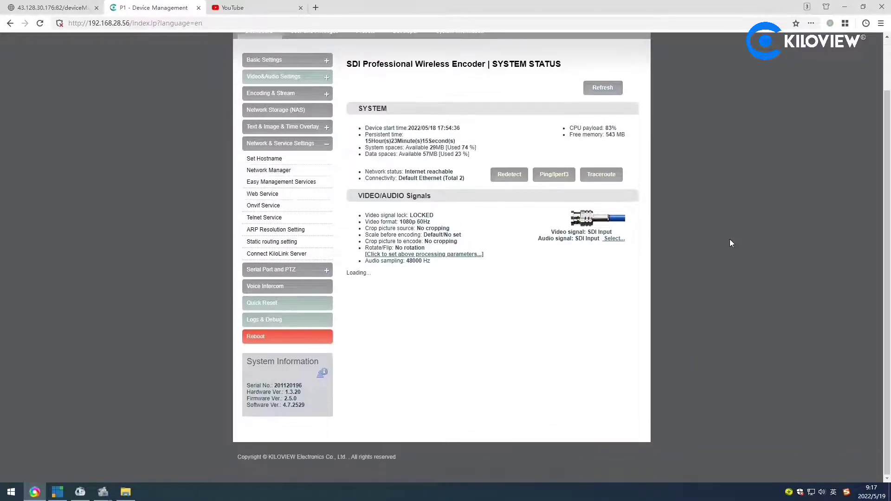
scroll(642, 330, "down", 6)
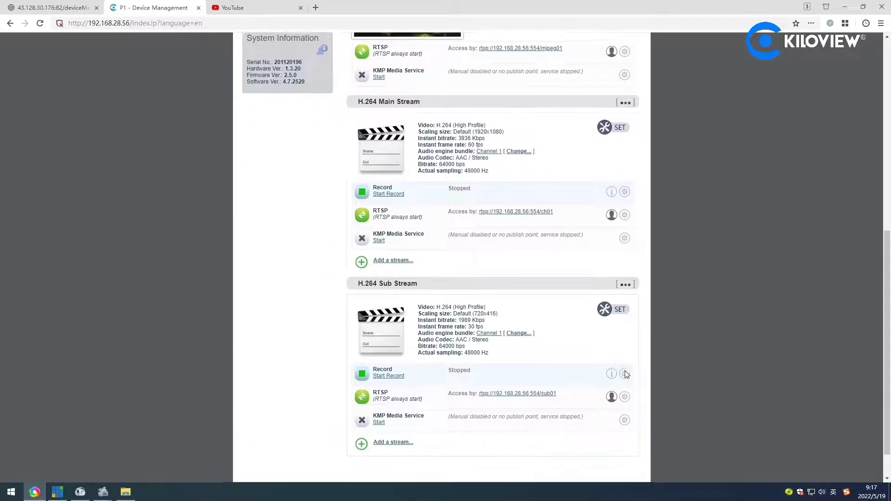
left_click(625, 283)
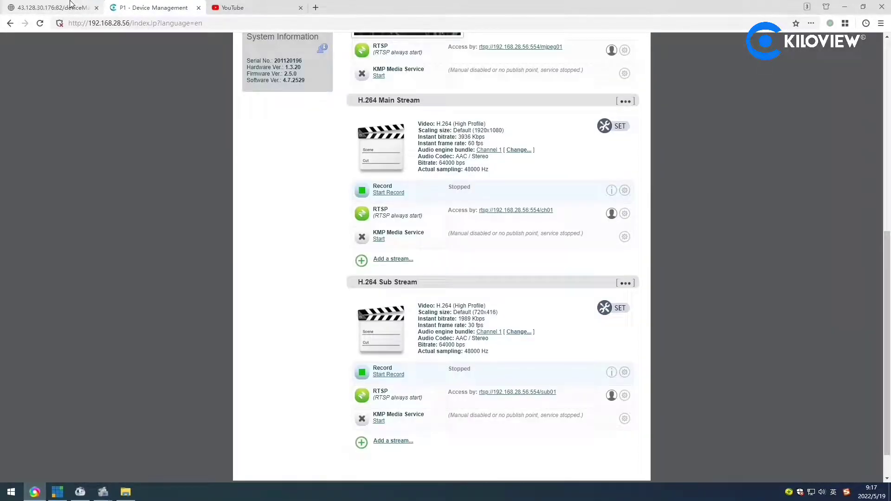
- Review the service types offered for a new streaming service in the device's details on Kilolink Server, and cancel the form
left_click(51, 7)
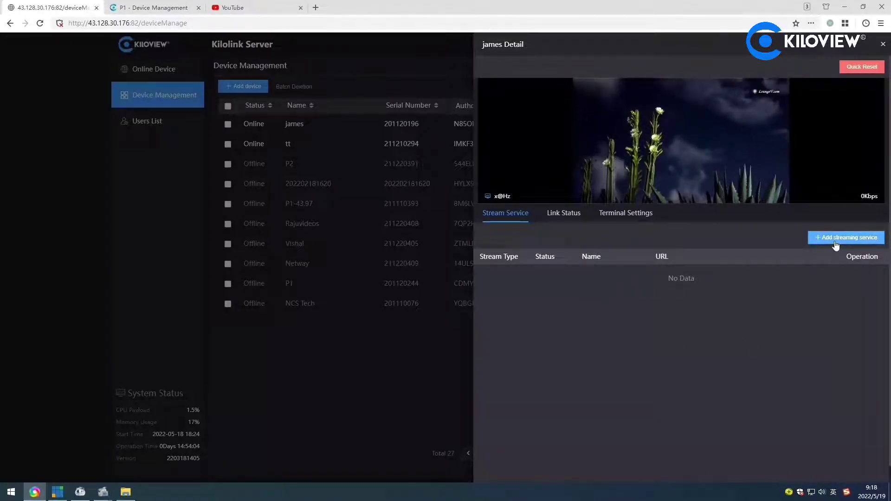
left_click(835, 241)
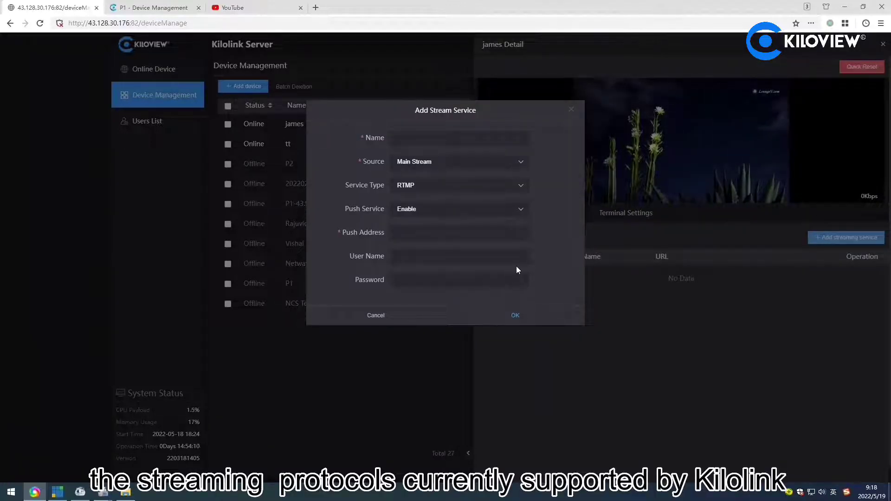
left_click(495, 185)
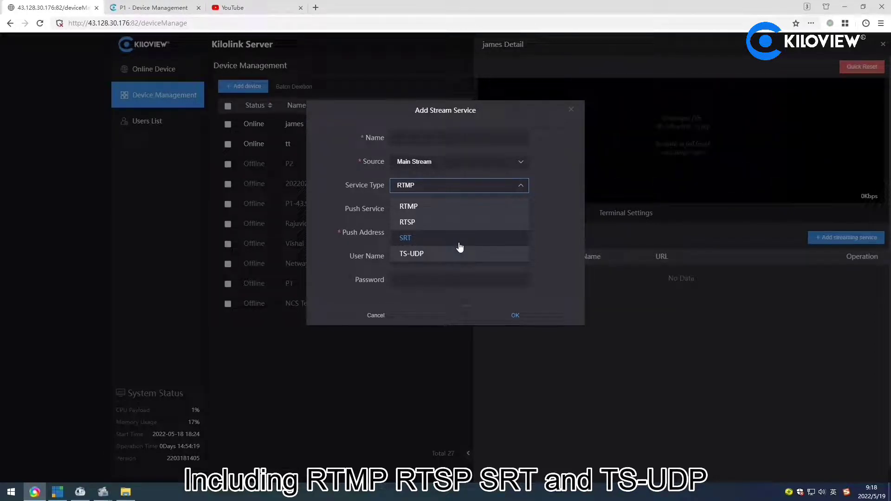
left_click(446, 235)
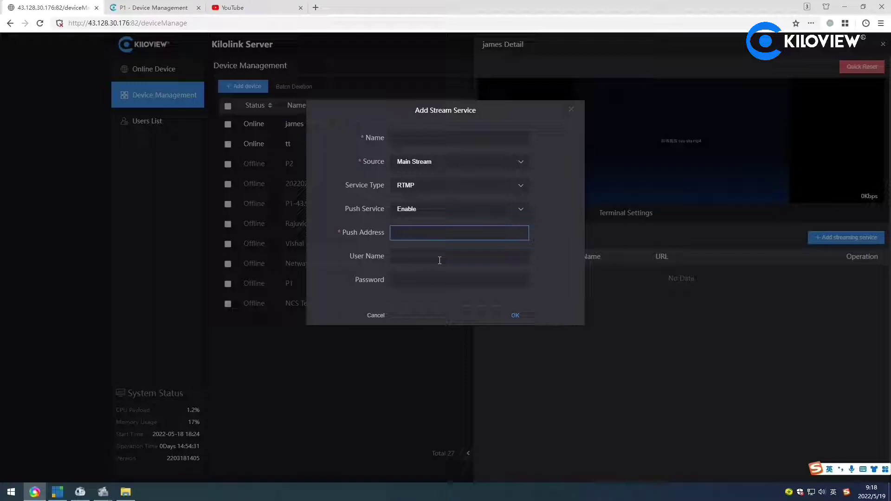
left_click(377, 316)
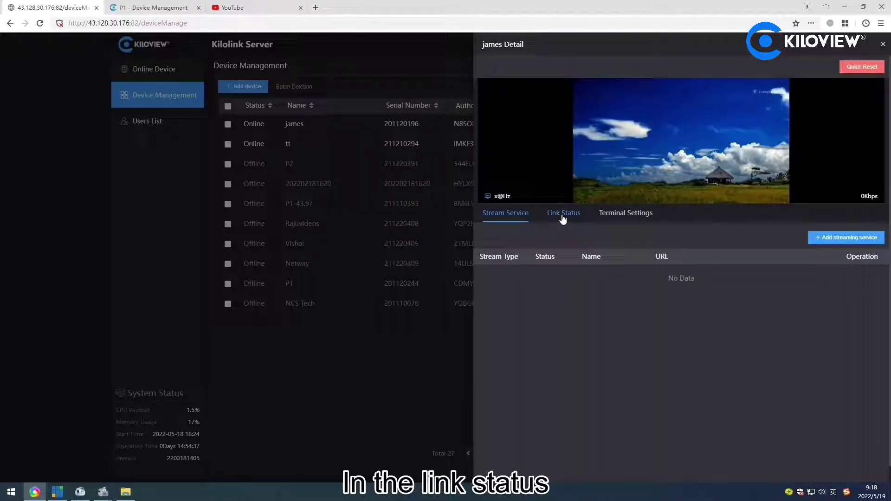
- Examine the sending-rate chart of each network link in the device's link status
left_click(562, 216)
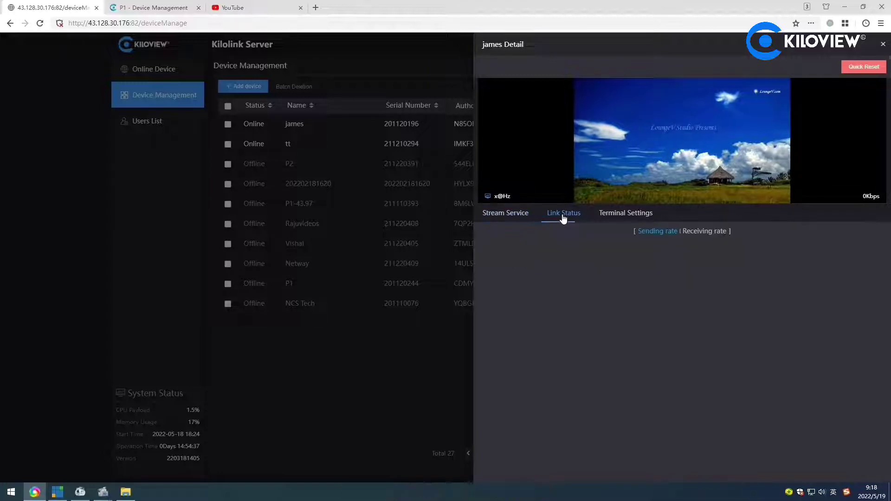
mouse_move(860, 296)
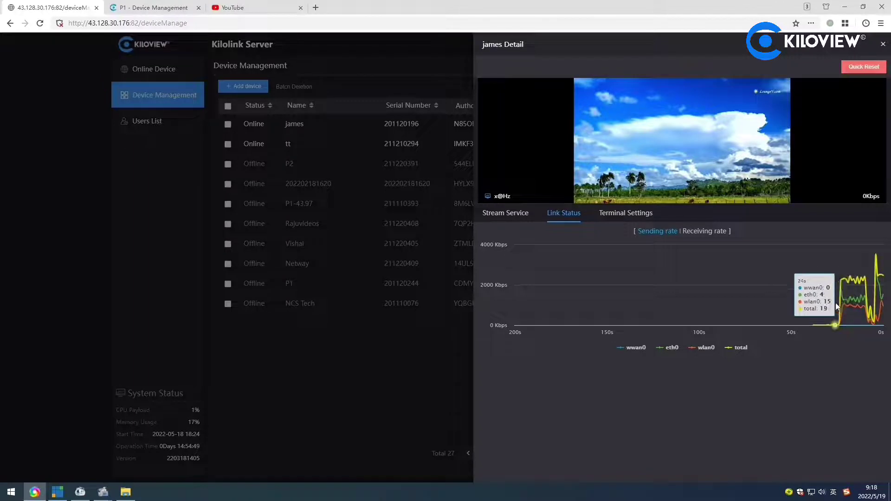
- Review the main stream's encode, profile and bitrate options in the terminal settings, save them and close the device details
left_click(619, 218)
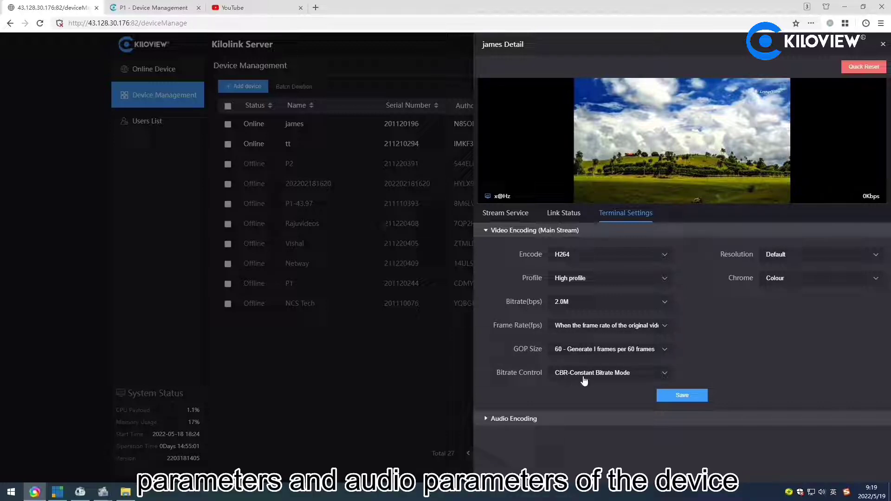
left_click(606, 259)
left_click(603, 275)
left_click(593, 302)
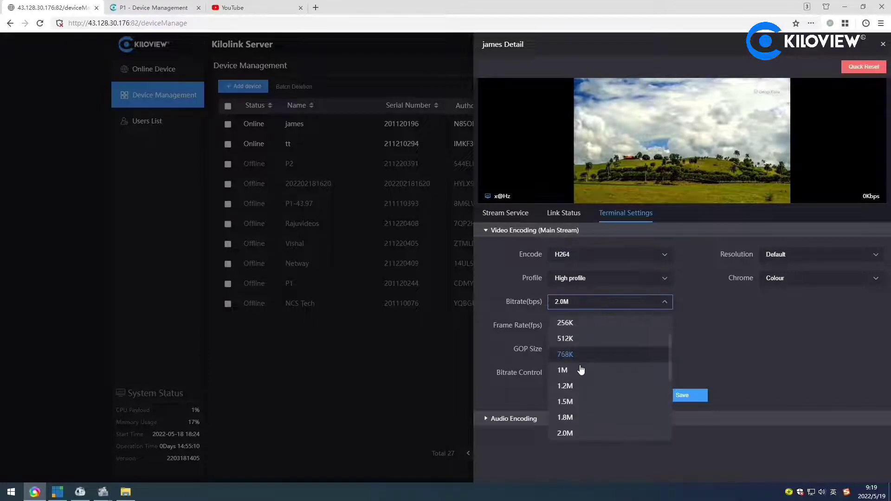
scroll(583, 417, "down", 3)
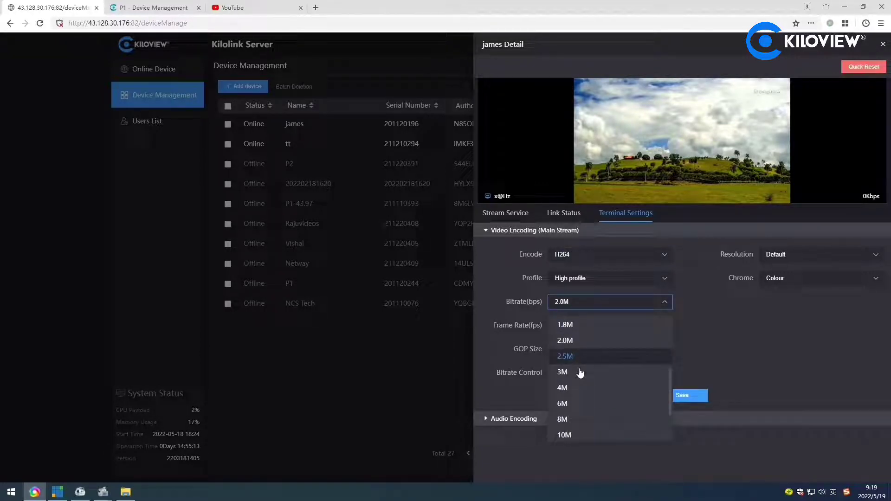
left_click(599, 377)
left_click(693, 397)
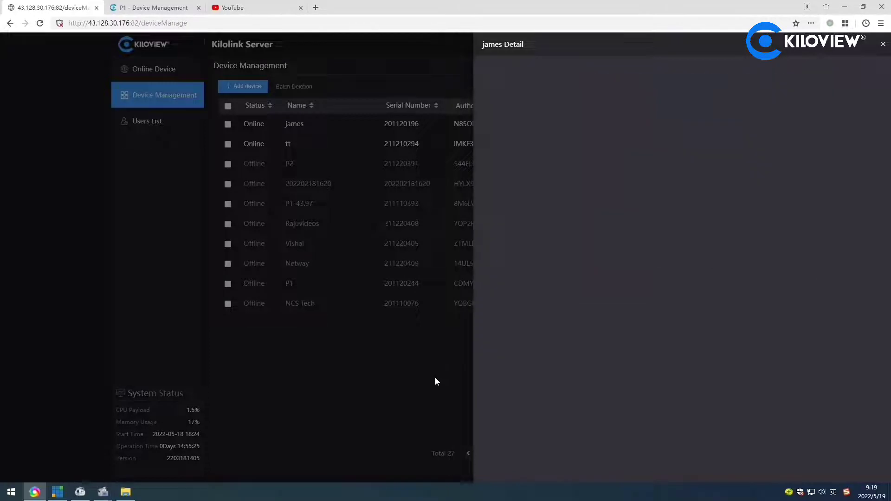
left_click(435, 377)
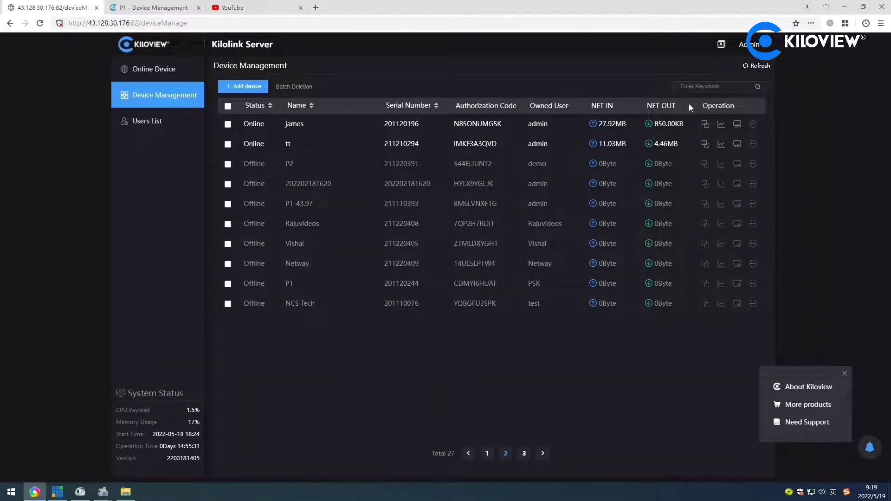
- Look at the port forwarding form for the newly added device, cancel it and return to the device list
left_click(705, 123)
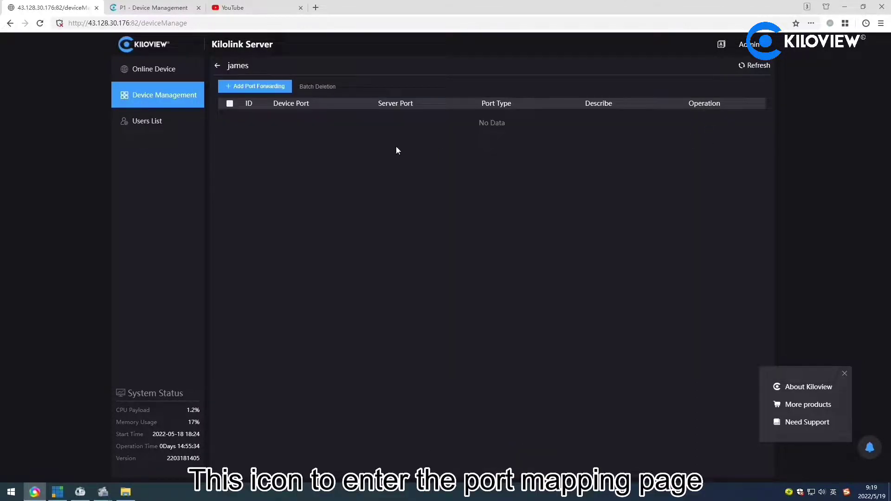
left_click(251, 88)
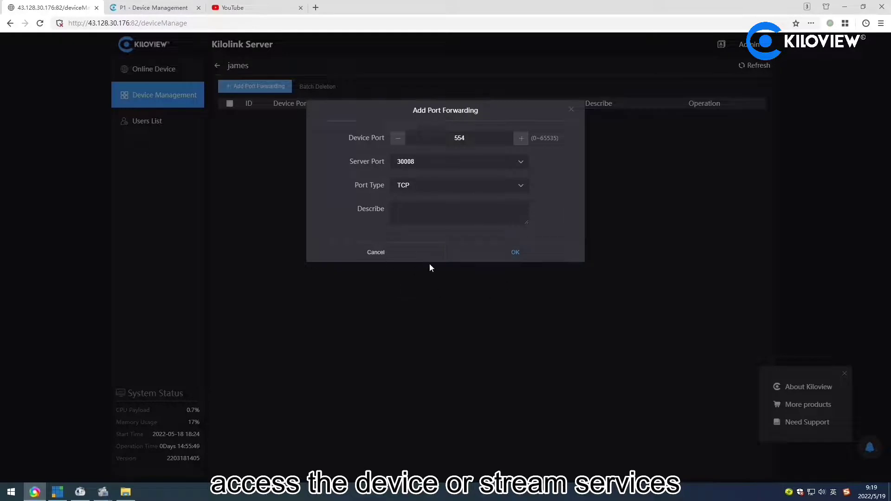
left_click(385, 258)
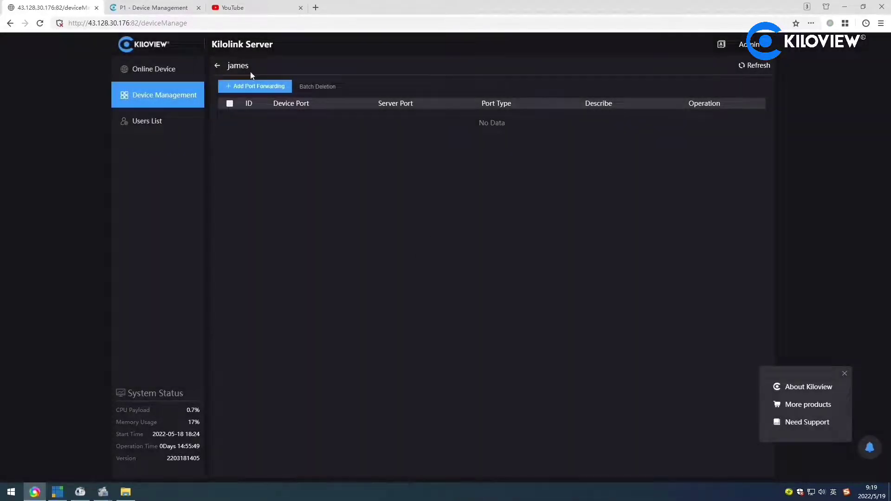
left_click(217, 65)
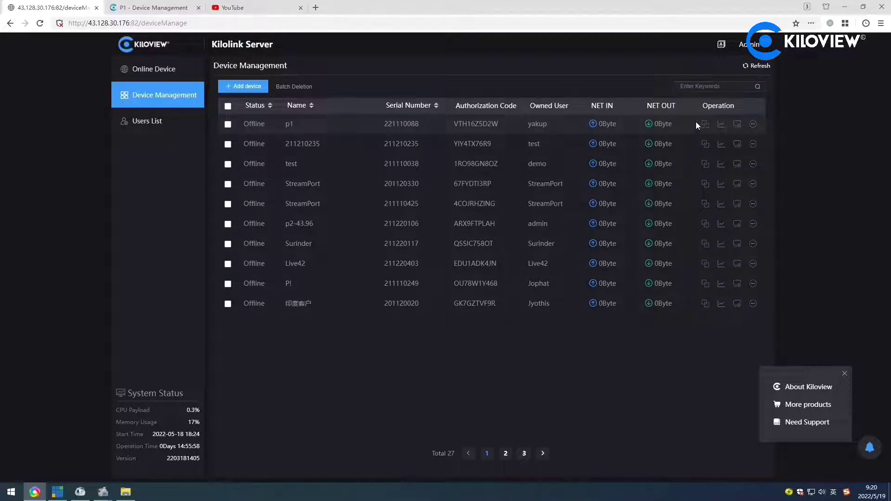
- Examine the real-time sending-rate chart of the newly added device on page 2, and return to the device list
left_click(505, 453)
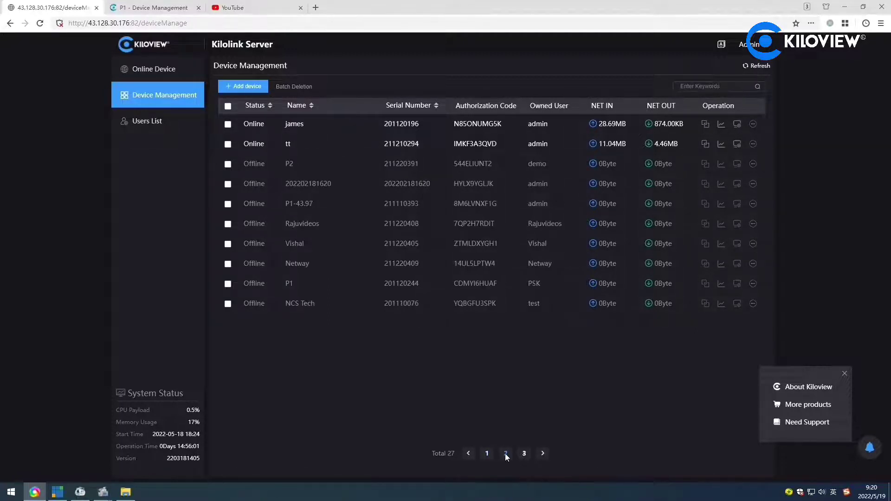
left_click(720, 124)
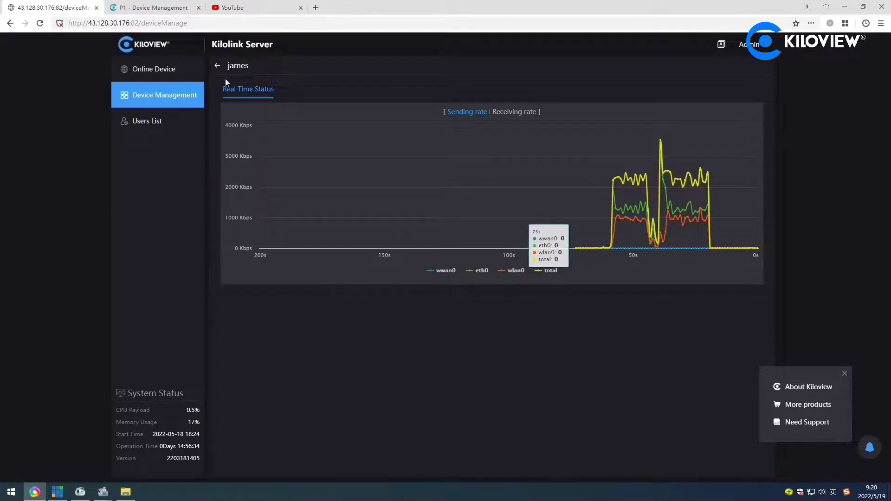
left_click(218, 67)
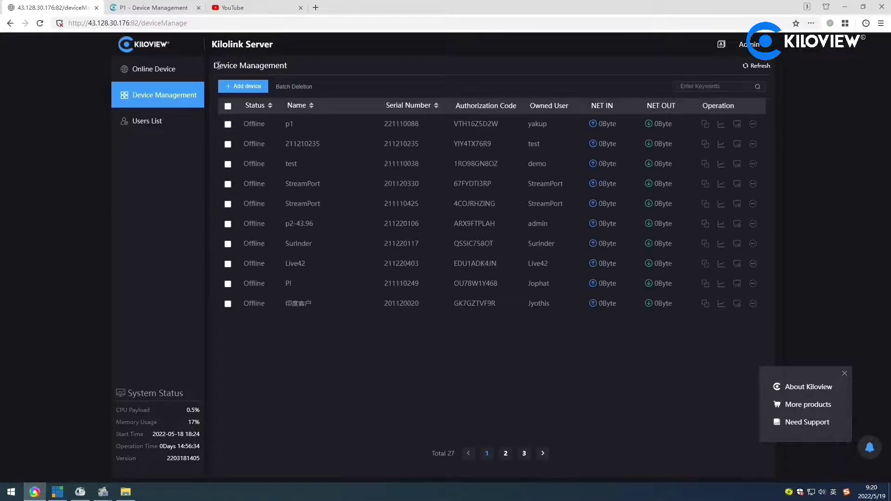
- Open the newly added device's web management page from page 2, display it in English, and close both P1 pages
left_click(505, 453)
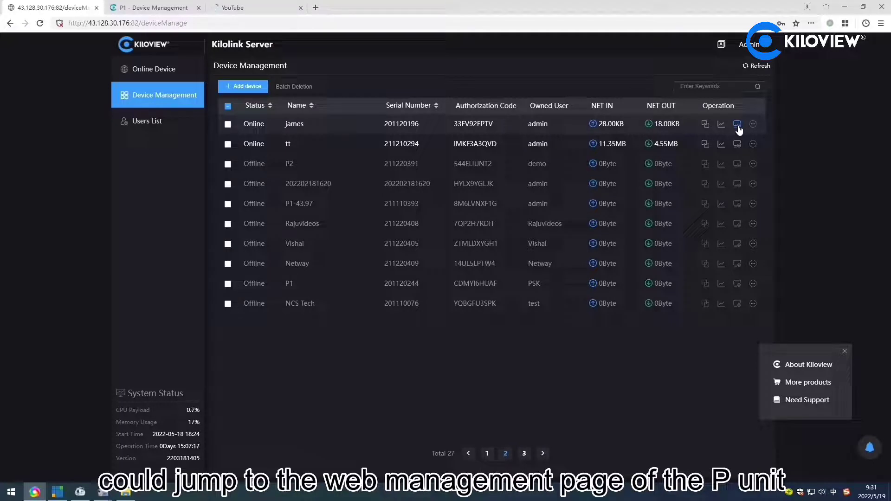
left_click(737, 124)
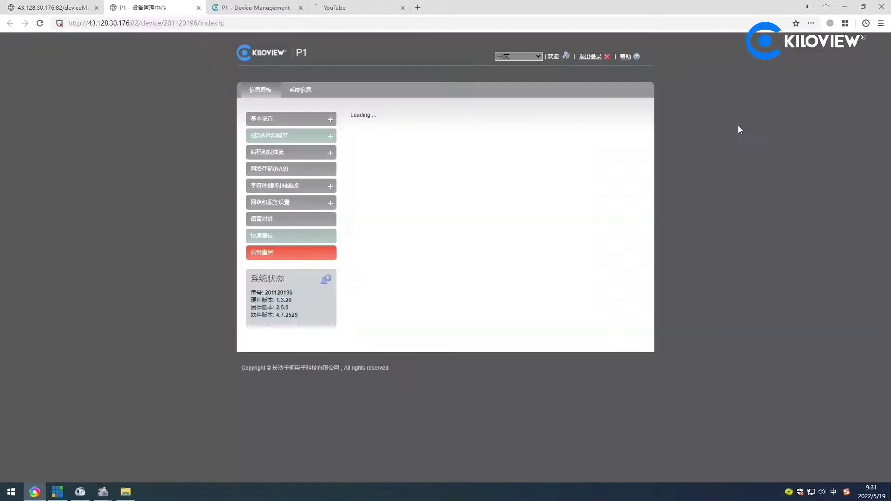
left_click(516, 57)
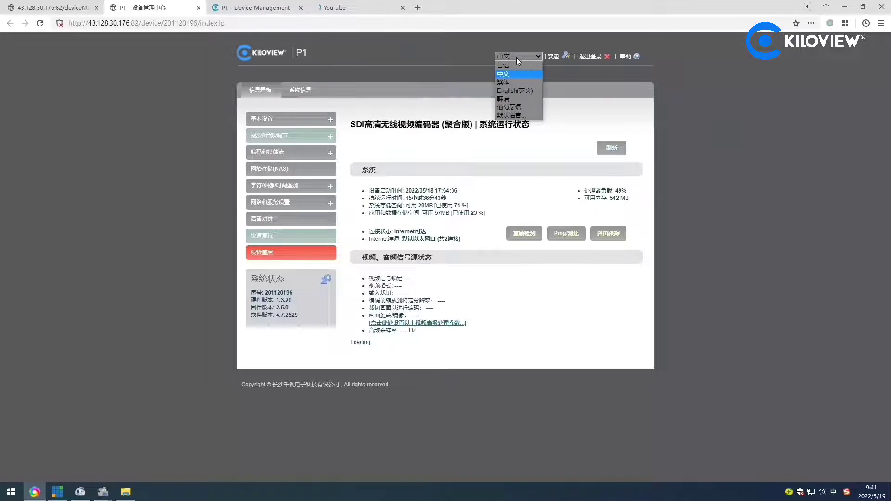
left_click(510, 90)
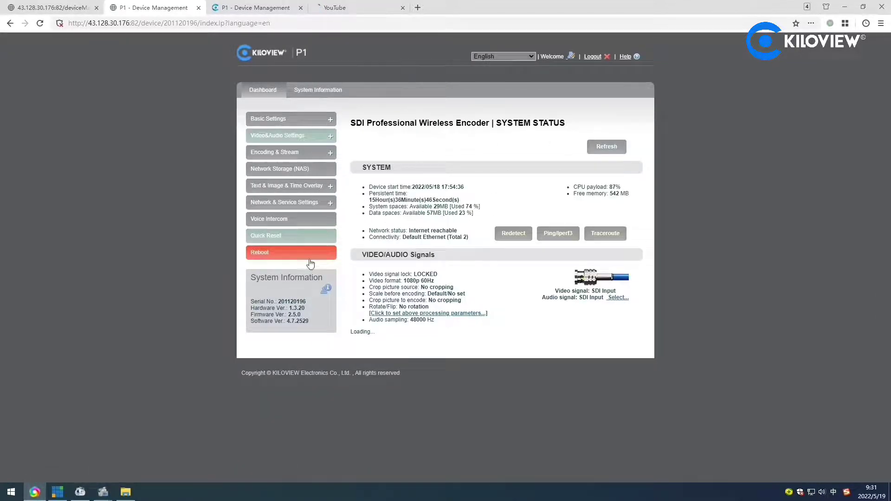
left_click(199, 8)
left_click(199, 7)
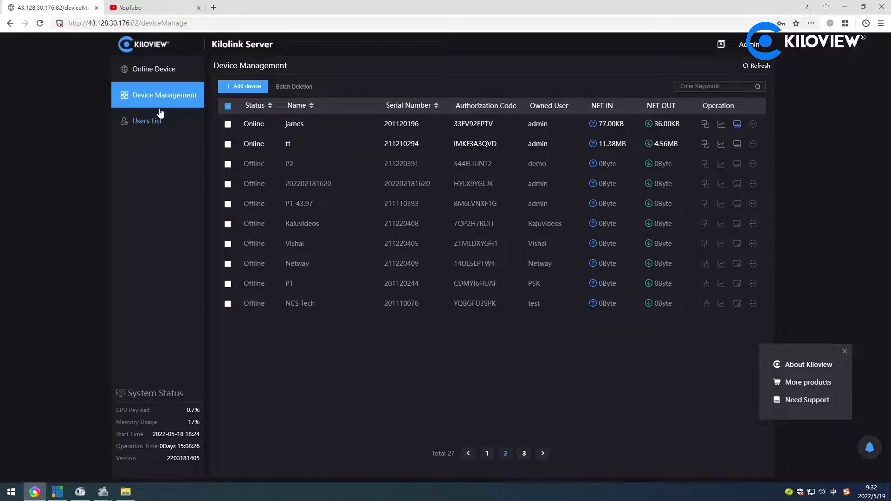
- Open the form for adding a streaming service in the newly added device's details
left_click(323, 129)
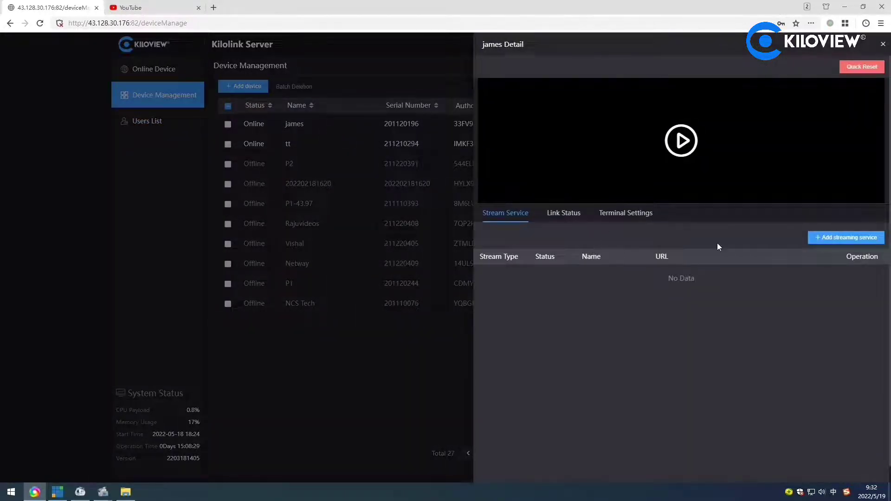
left_click(832, 243)
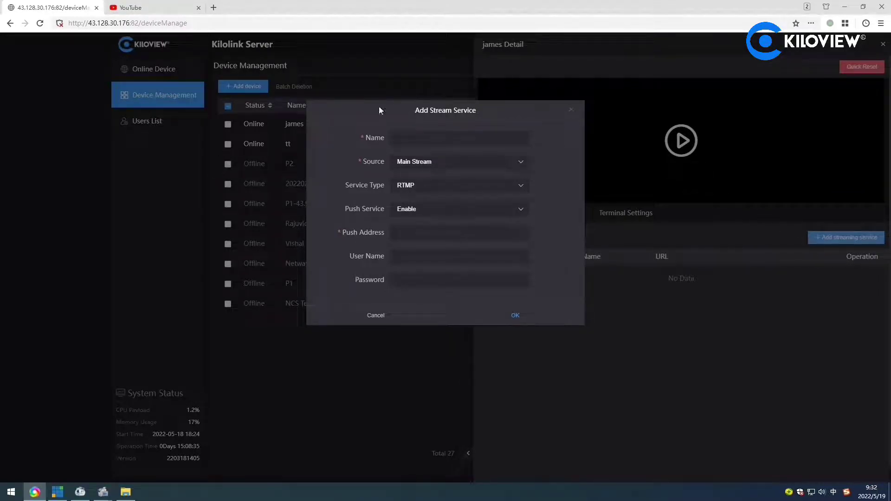
- Switch to YouTube, open the live streaming page and copy its stream URL
left_click(166, 14)
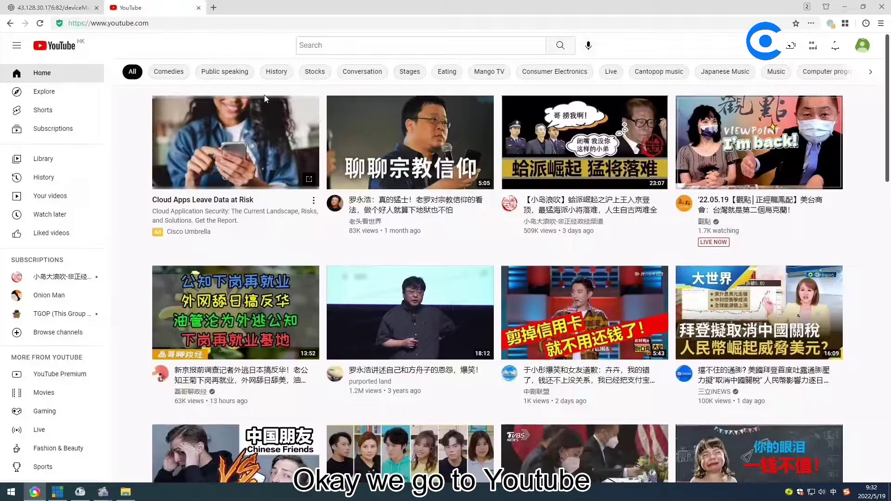
left_click(790, 46)
left_click(823, 87)
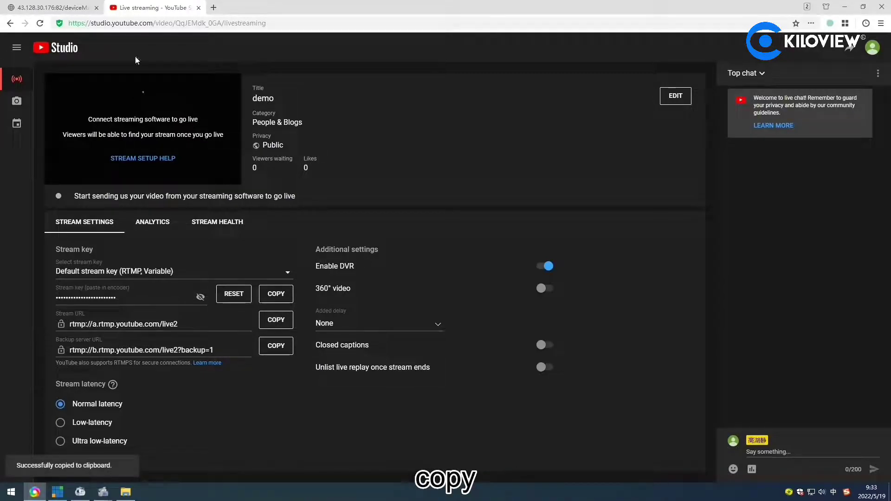
- Set the push address to rtmp://a.rtmp.youtube.com/live2 in the stream service form on Kilolink Server, declining the browser's saved login
left_click(51, 7)
left_click(427, 230)
left_click(731, 85)
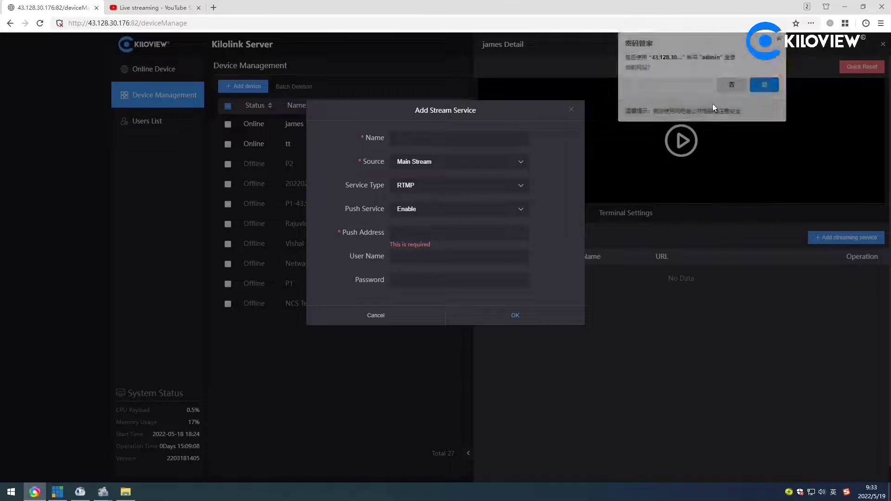
type("rtmp://a.rtmp.youtube.com/live2")
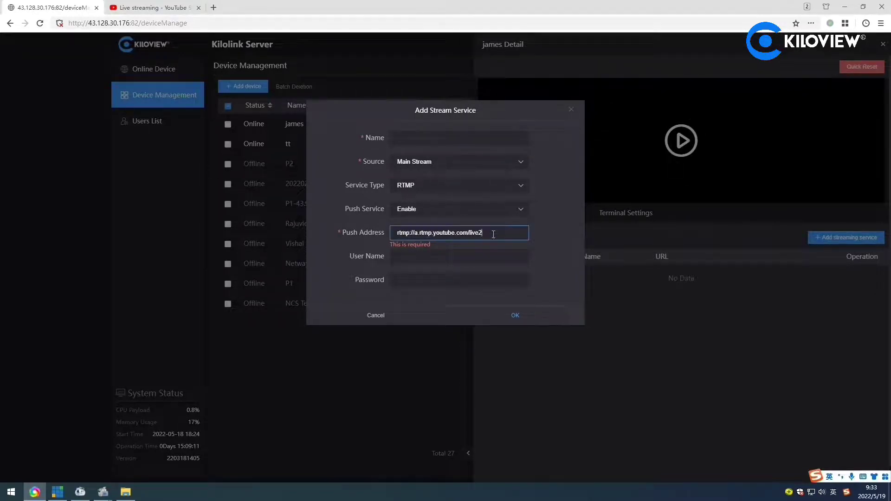
- Copy the YouTube stream key and append it to the push address after a slash
left_click(153, 8)
left_click(201, 298)
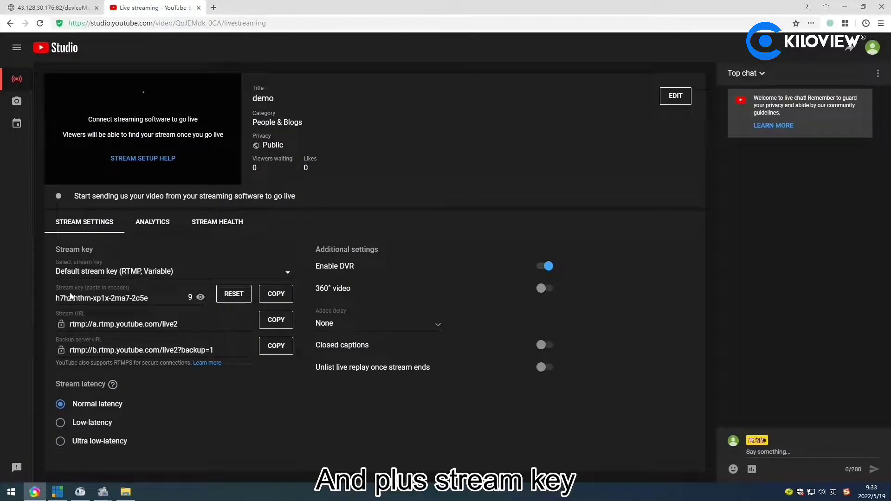
left_click(275, 294)
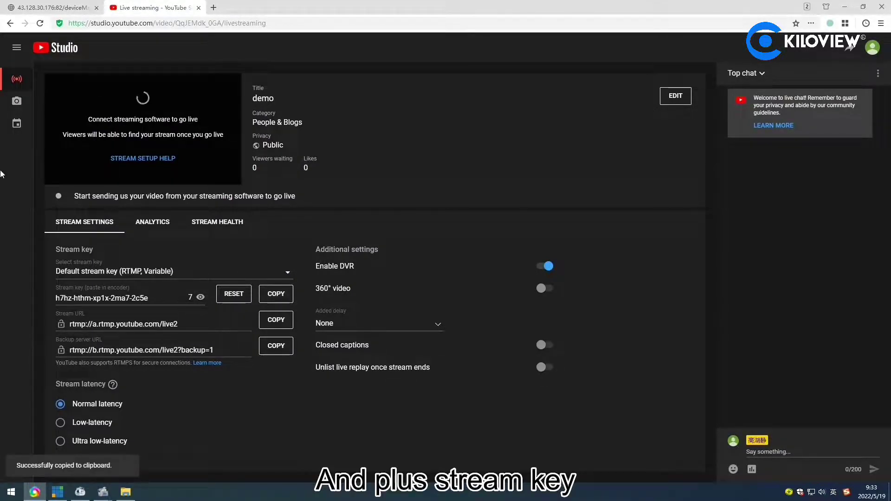
key("ctrl+Tab")
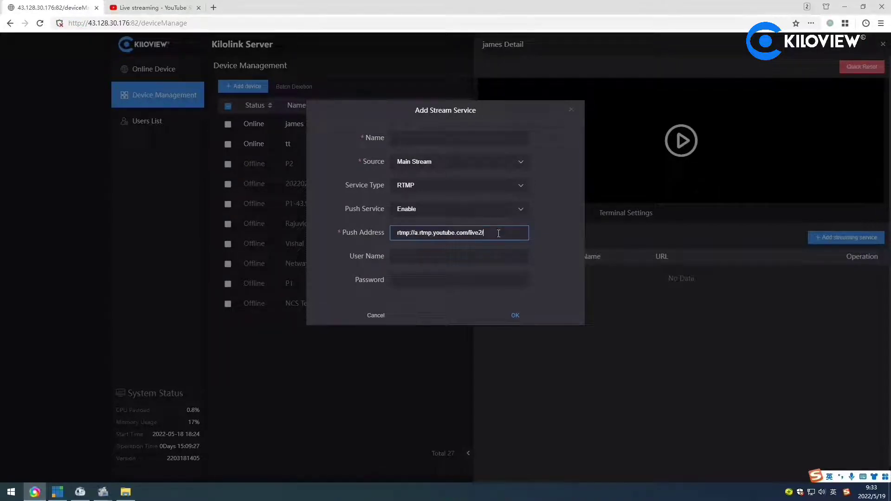
key("ctrl+v")
- Give the stream service the same name as the device and add it as an enabled RTMP push of the Main Stream
left_click(430, 137)
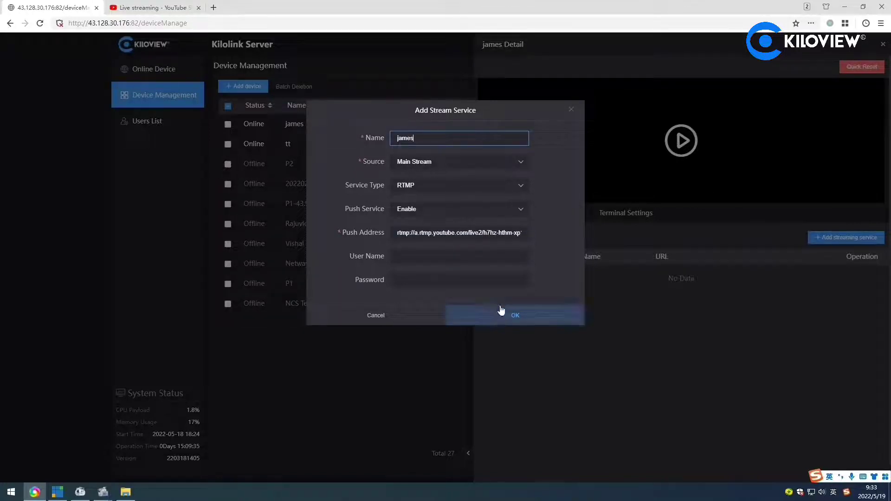
left_click(510, 315)
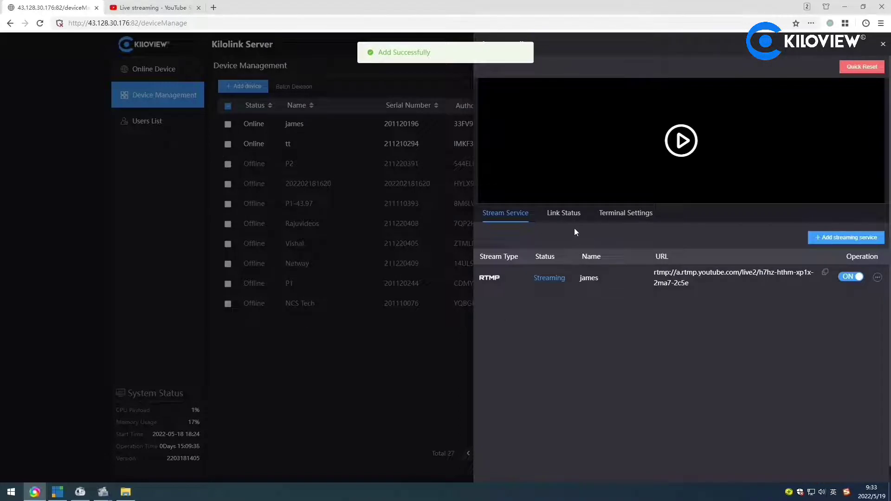
- Switch to YouTube Studio and review the demo stream's health, stream settings and live preview
left_click(142, 7)
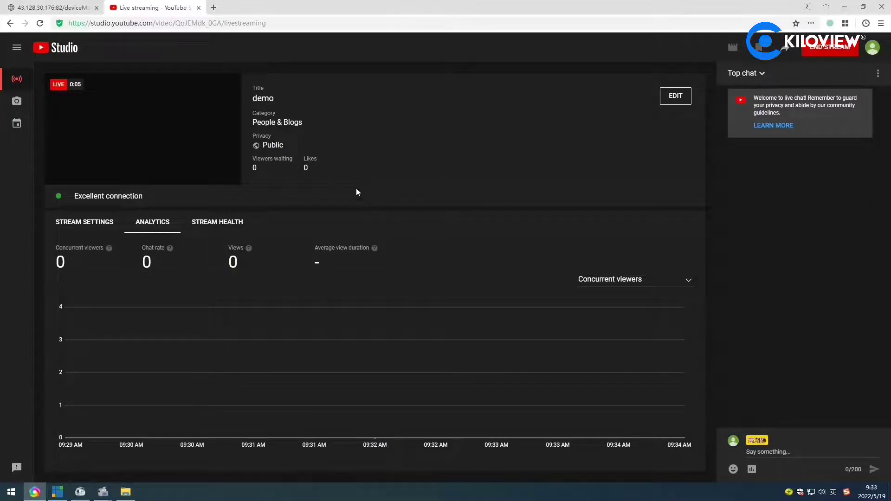
left_click(217, 225)
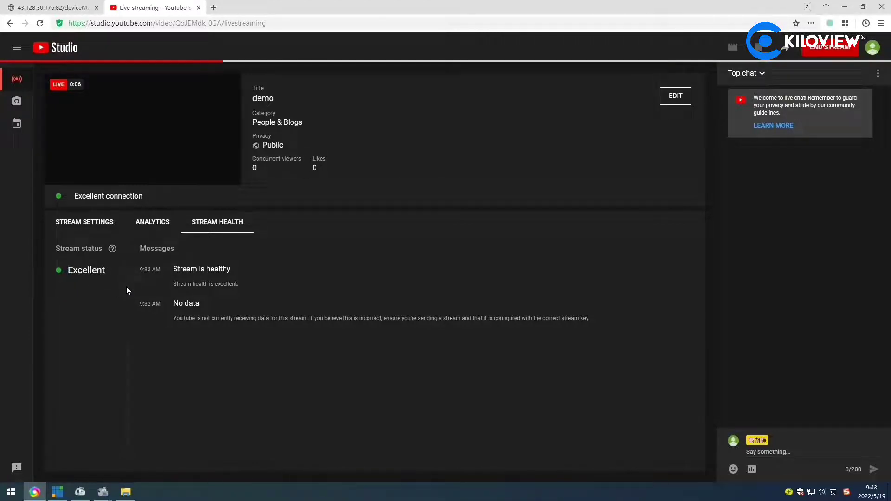
left_click(156, 229)
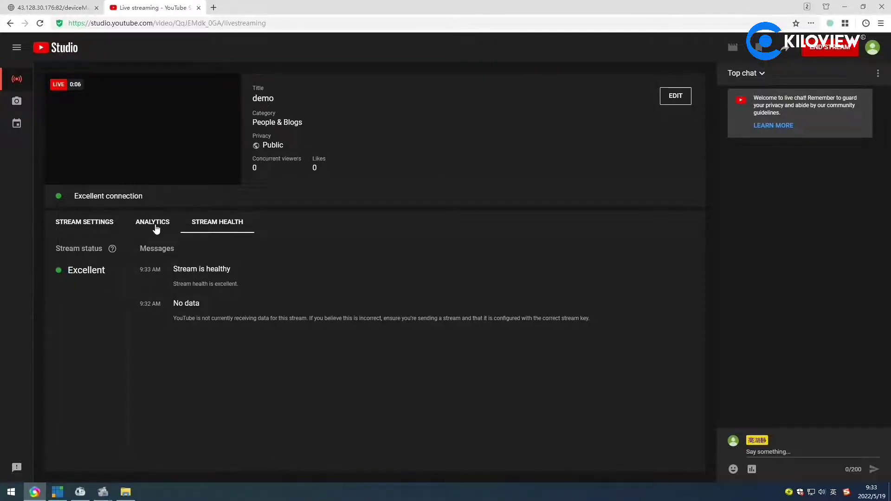
left_click(103, 229)
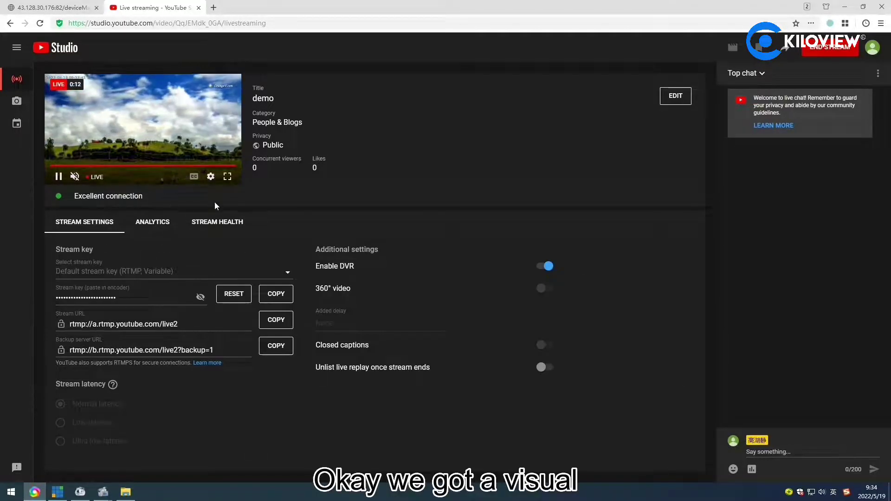
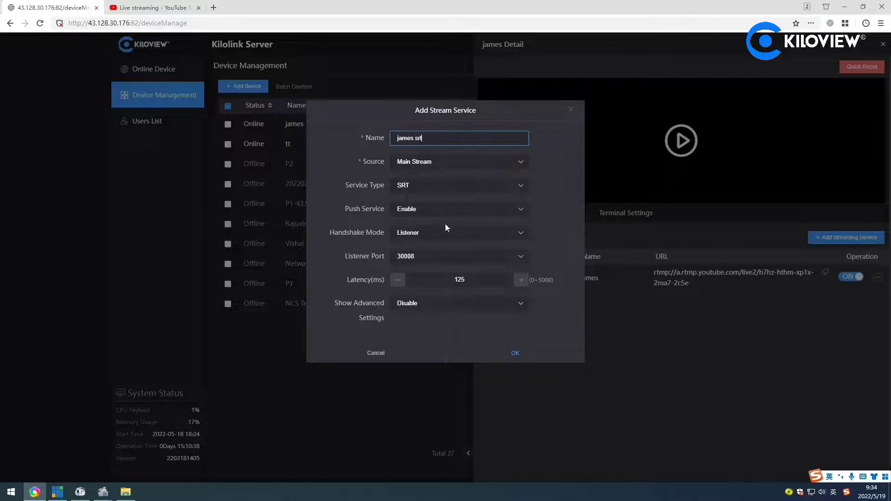
- On Kilolink Server, add an enabled SRT stream service of the Main Stream in Listener mode on port 30008 with 125 ms latency
left_click(508, 352)
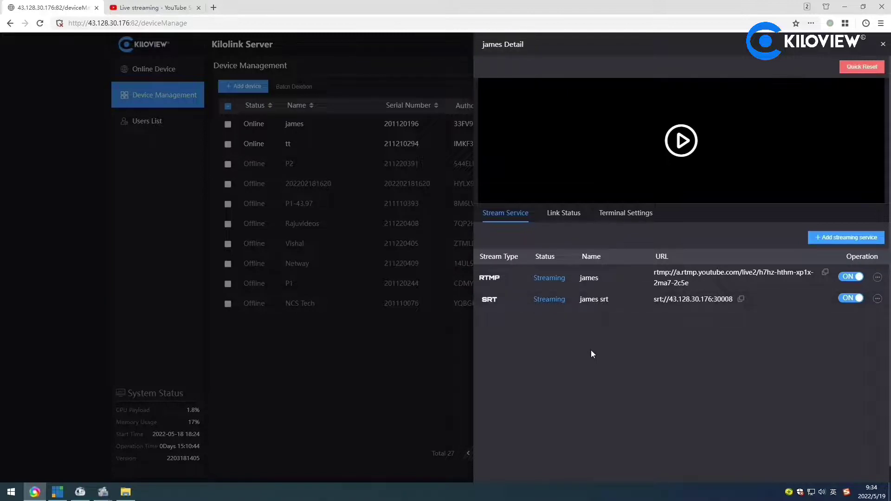
- Switch to vMix and start a new Stream / SRT input with the stream type SRT (Caller)
left_click(59, 491)
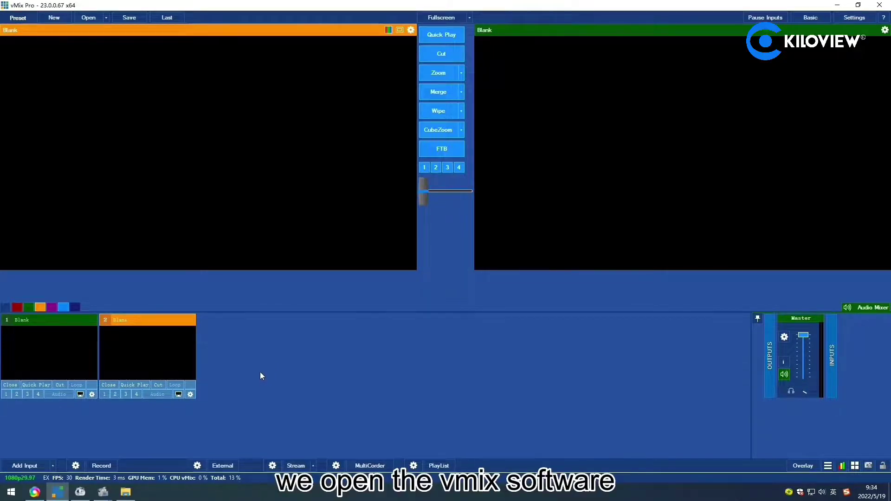
left_click(54, 464)
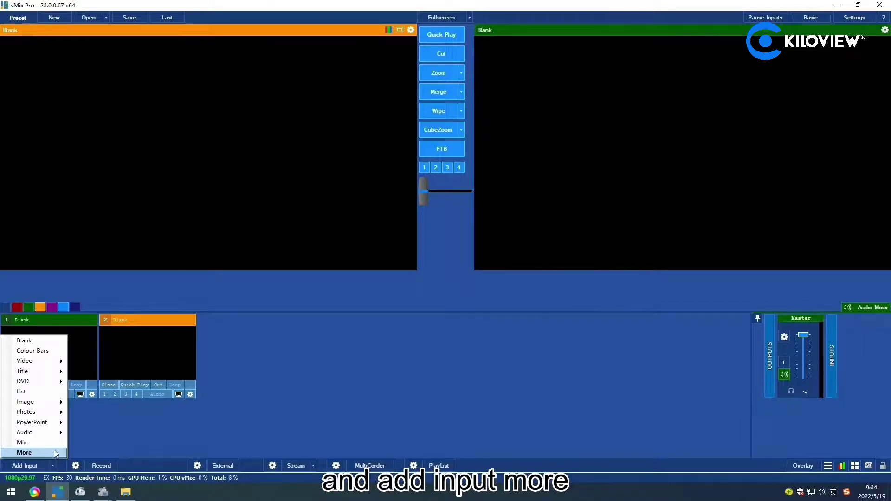
left_click(55, 450)
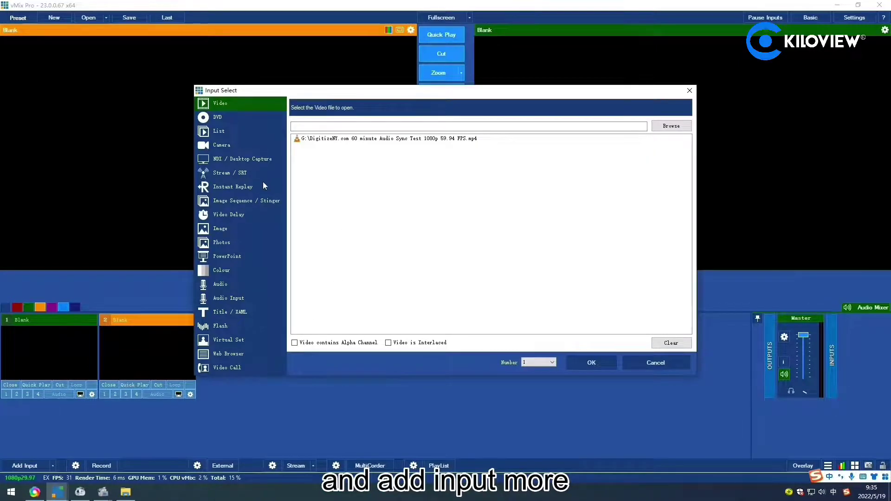
left_click(247, 174)
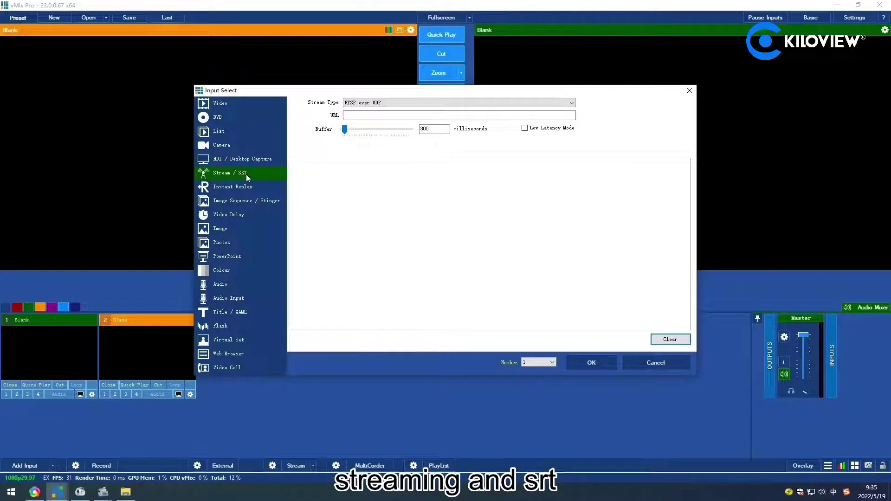
left_click(417, 103)
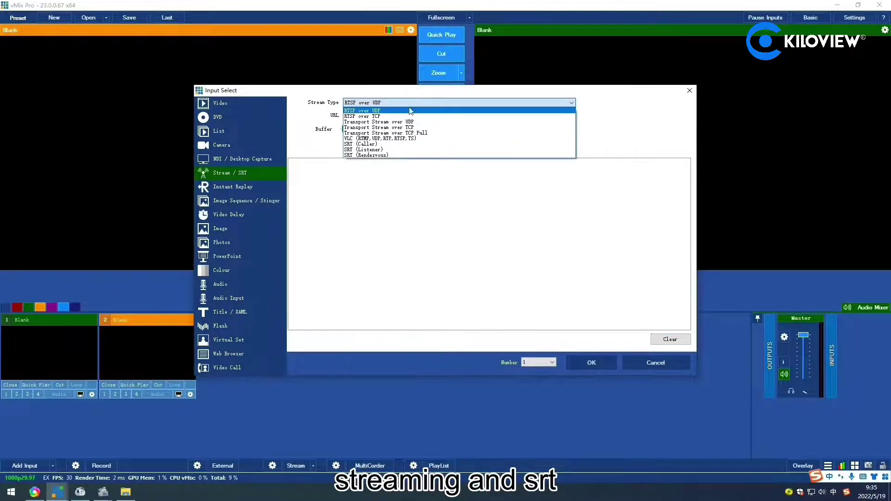
left_click(380, 144)
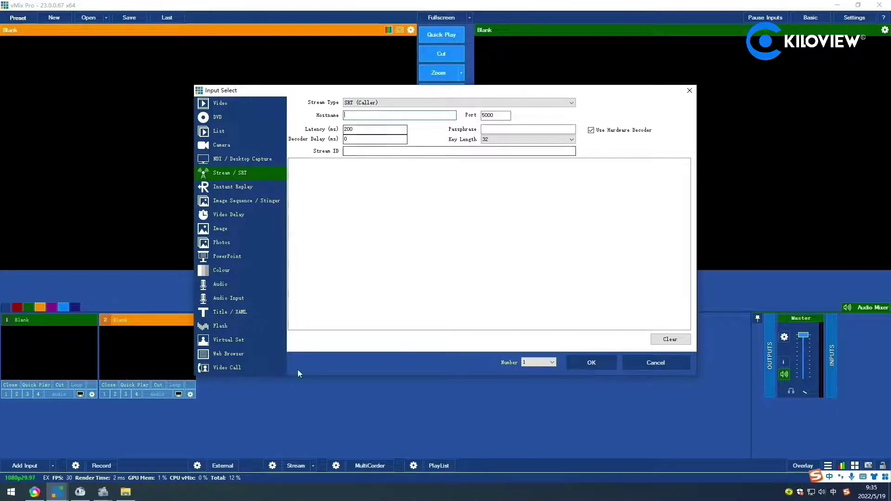
- Copy the SRT service's URL from Kilolink Server and paste it as the hostname of the new vMix input
left_click(34, 493)
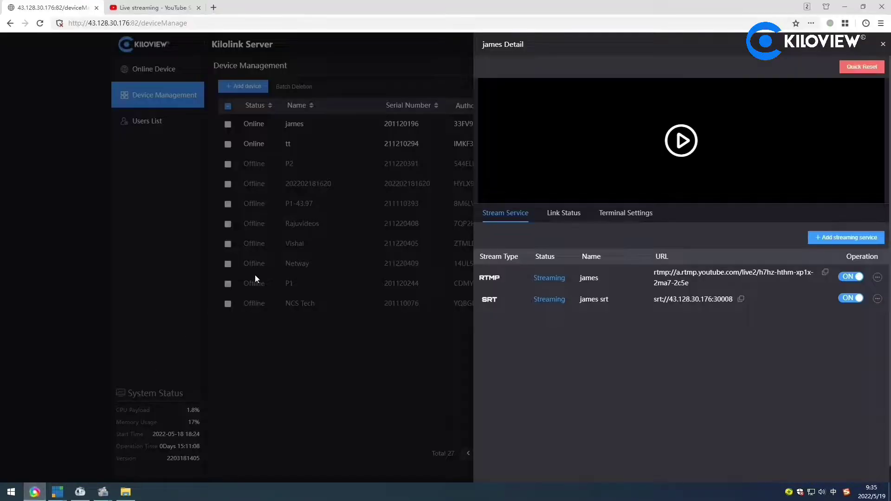
left_click(741, 299)
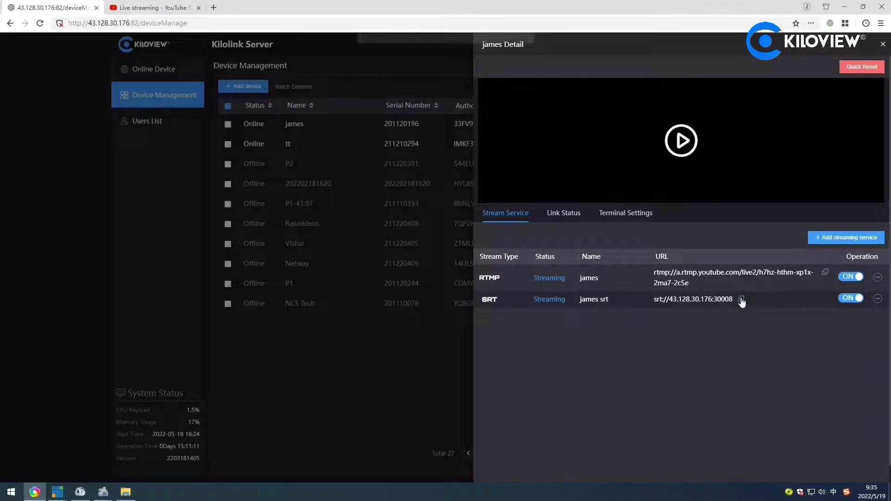
mouse_move(57, 490)
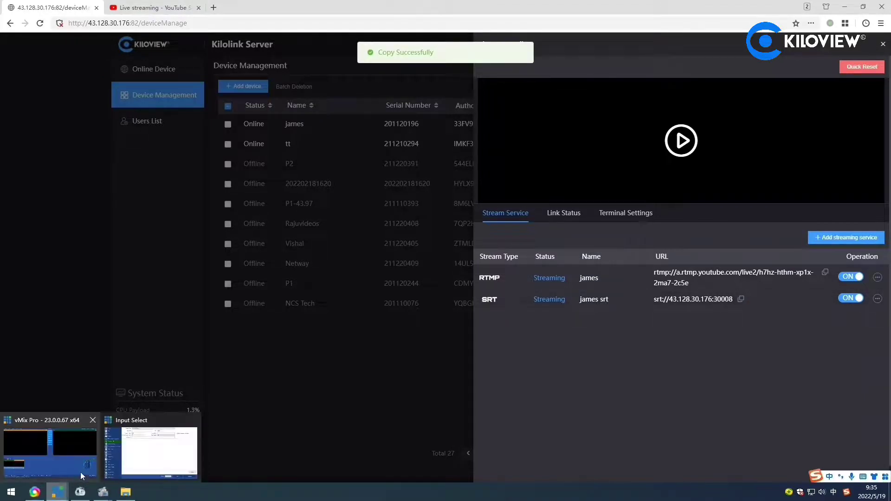
left_click(156, 452)
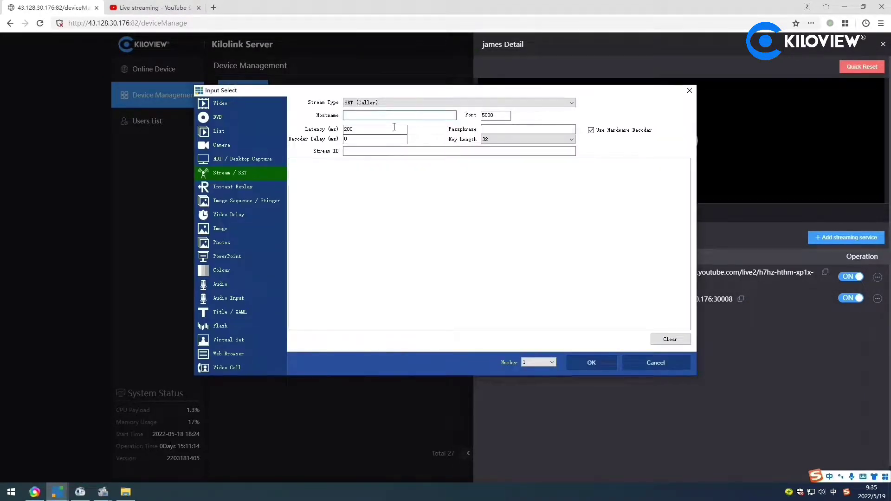
key("ctrl+v")
- Set the port to 30008, trim the hostname to 43.128.30.176, add the SRT input and bring vMix to the front
double_click(500, 114)
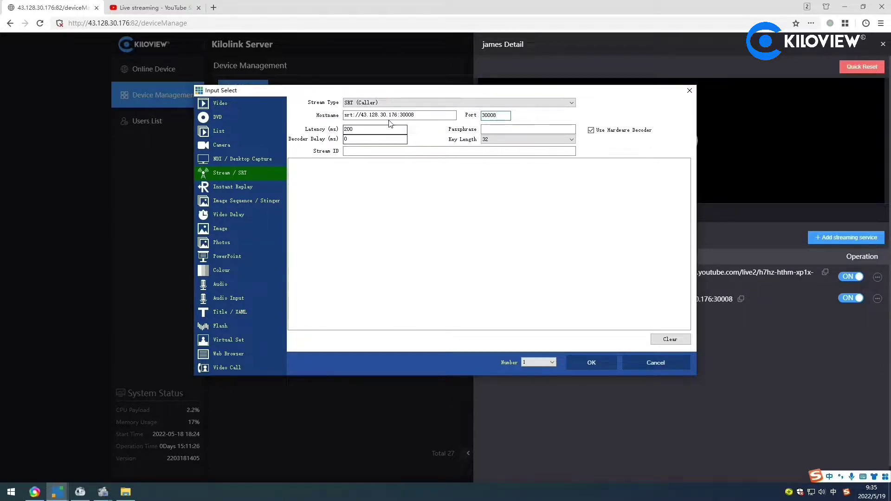
left_click_drag(397, 115, 432, 115)
key("BackSpace")
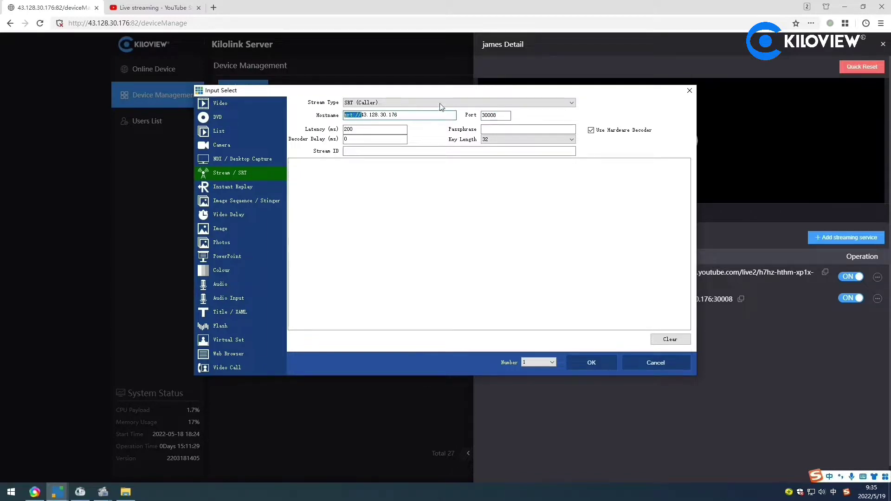
double_click(373, 115)
left_click(362, 115)
left_click_drag(348, 115, 343, 115)
key("BackSpace")
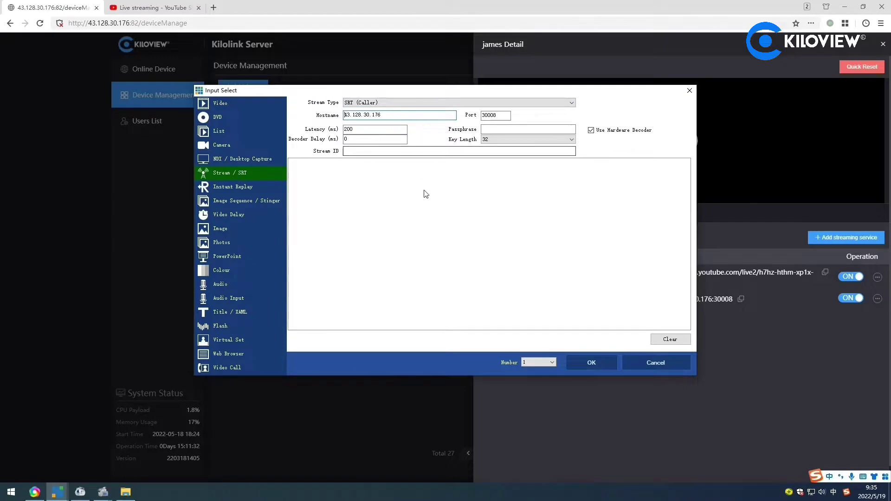
left_click(590, 364)
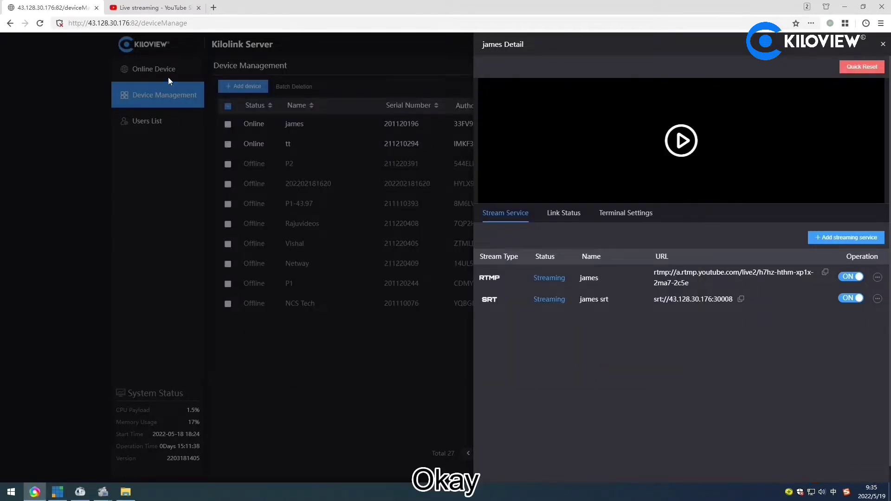
left_click(57, 492)
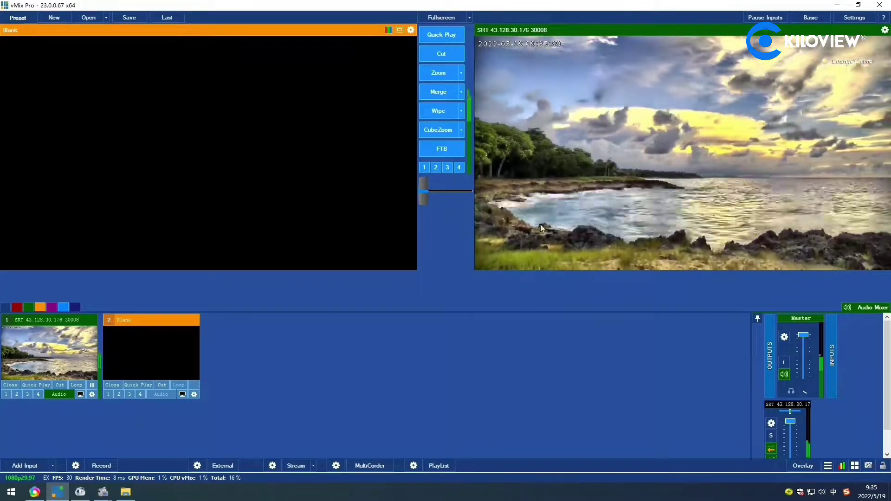